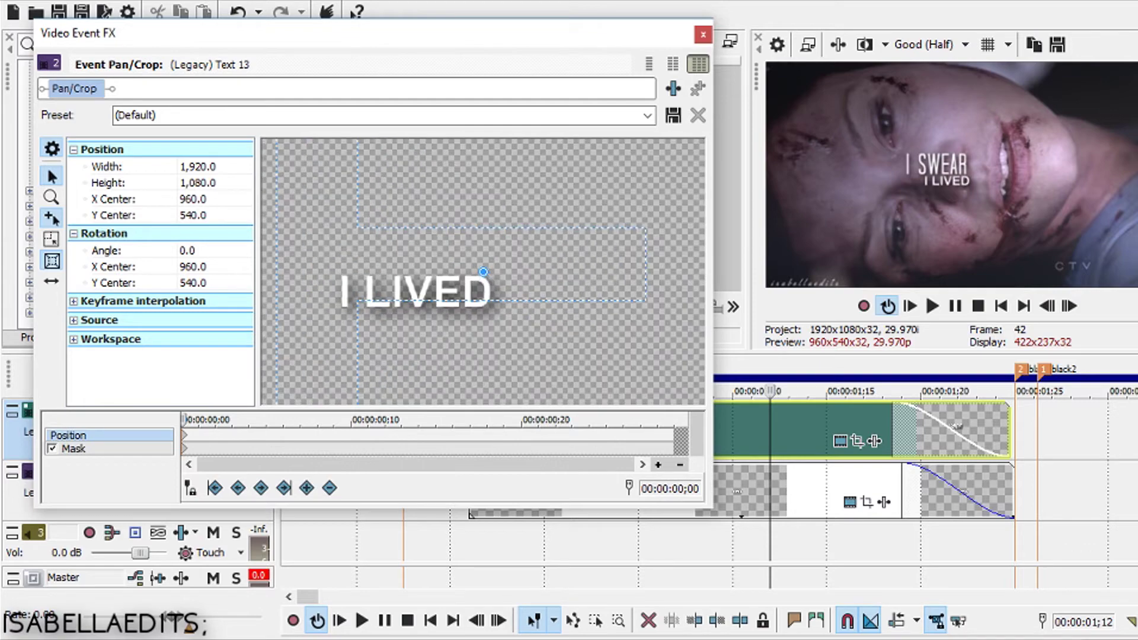
Step: Switch the I LIVED text's Pan/Crop editor to masking and add a mask keyframe at 00:00:00;02
left_click(74, 449)
scroll(409, 303, "up", 6)
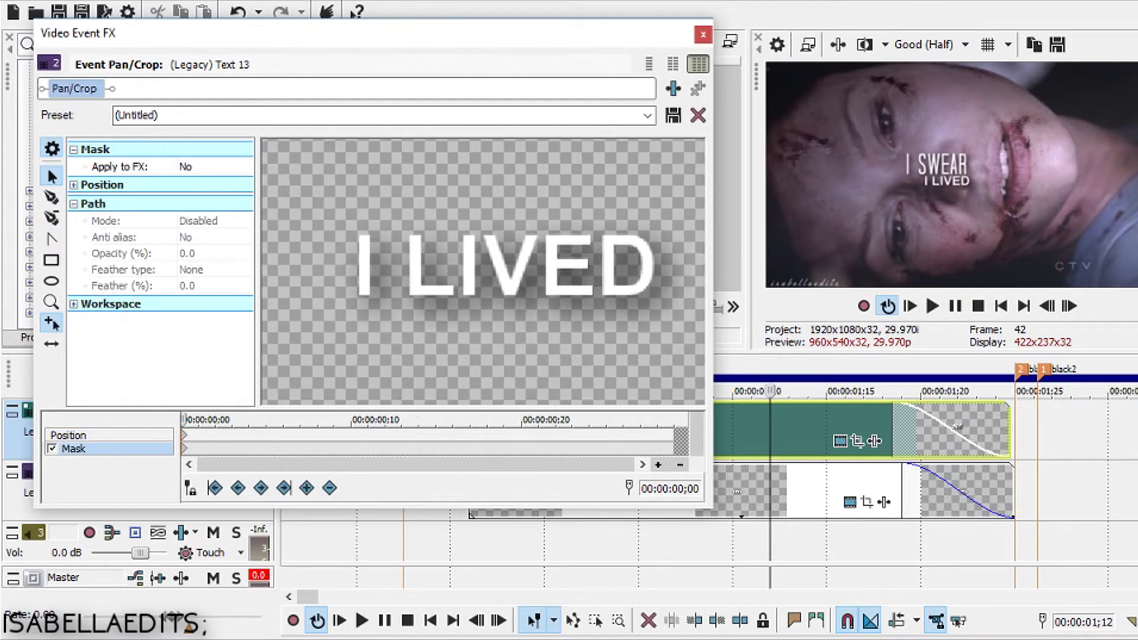
scroll(484, 272, "down", 1)
left_click(215, 420)
left_click(306, 488)
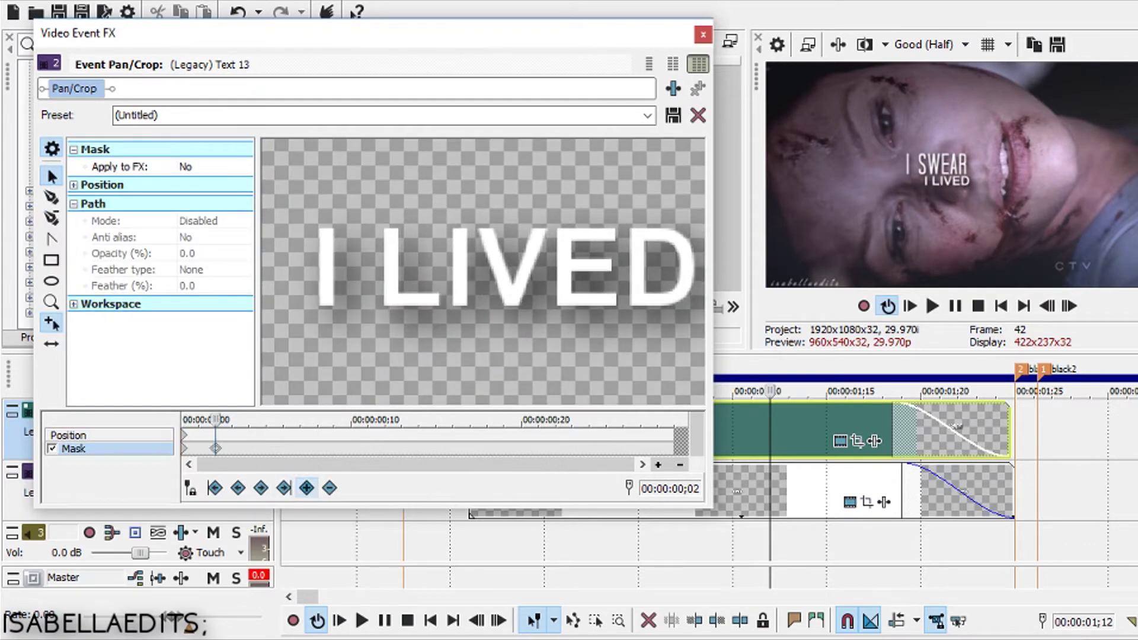
Step: Draw a closed rectangular mask path around the upper part of the first letter I at 00:00:00;02
scroll(483, 271, "up", 4)
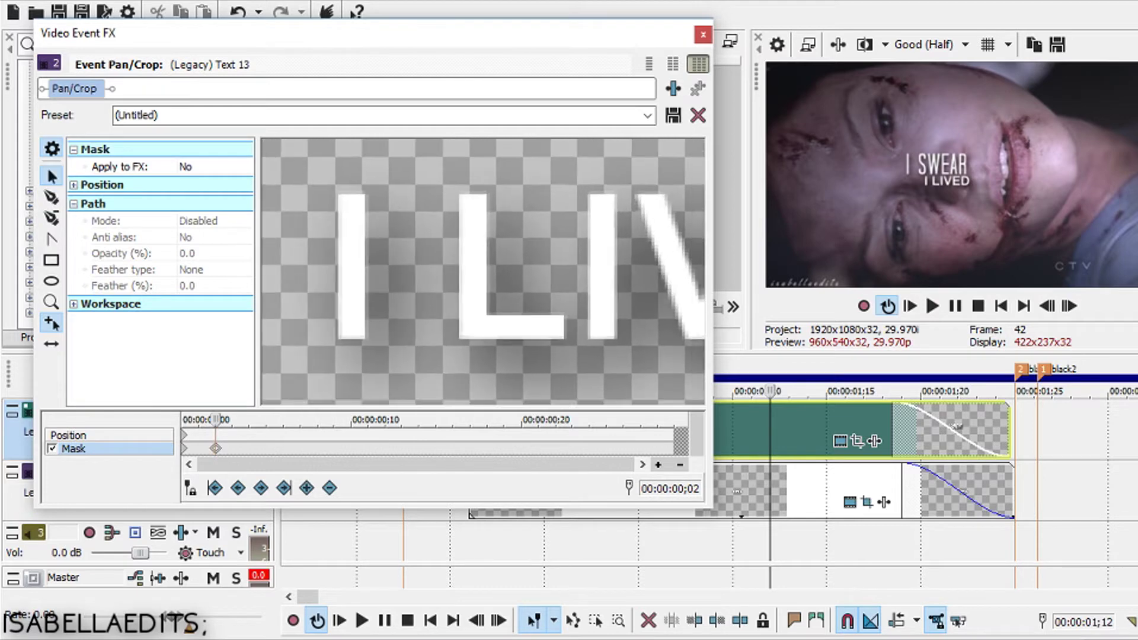
scroll(484, 271, "down", 1)
scroll(483, 272, "up", 1)
left_click(51, 197)
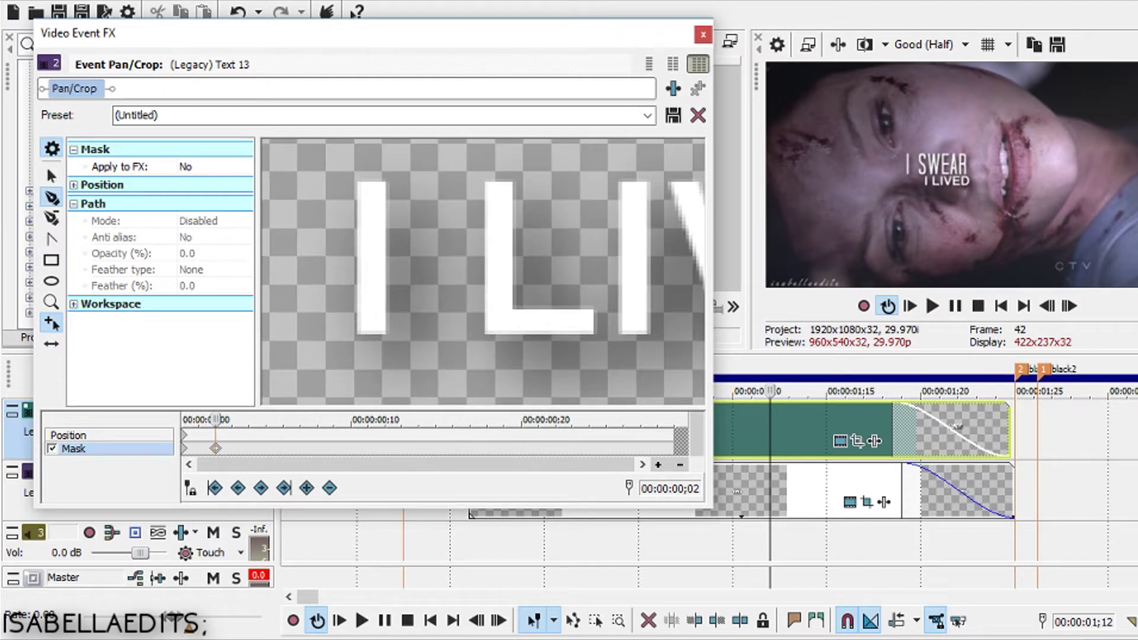
left_click(358, 182)
left_click(358, 245)
left_click(386, 245)
left_click(385, 182)
left_click(358, 181)
Step: Reset the mask at 00:00:00;04 to clear the partial path over the first I
left_click(249, 449)
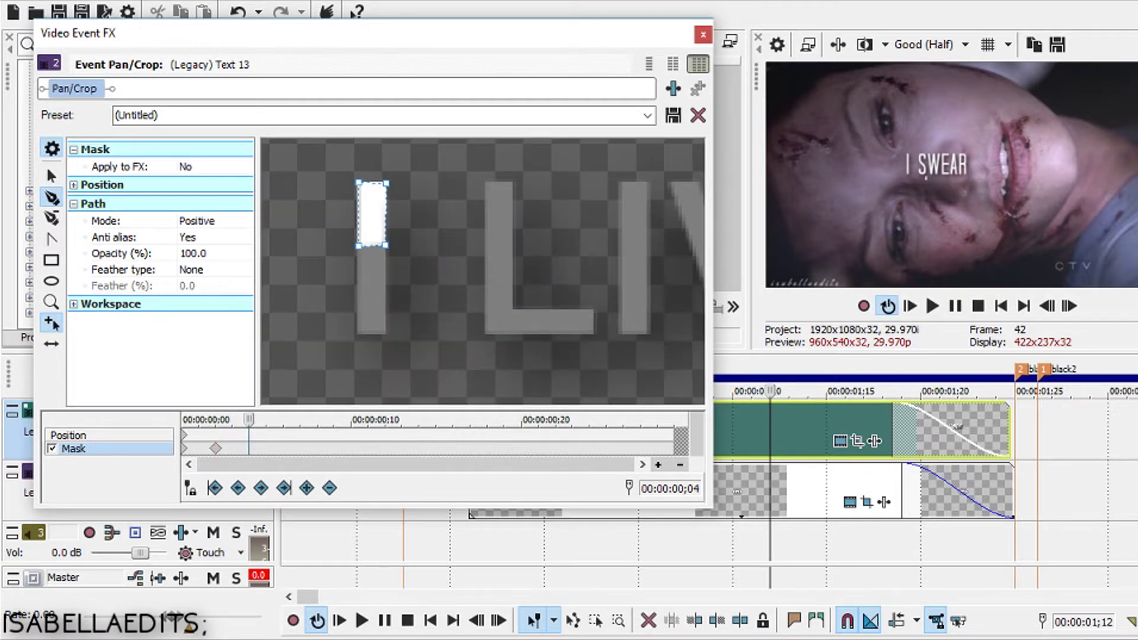
key("Left")
key("Left")
key("Left")
key("Right")
key("Right")
key("Right")
right_click(366, 279)
left_click(412, 293)
Step: Draw a closed mask path around the full height of the first I at 00:00:00;04
left_click(355, 181)
left_click(355, 334)
left_click(388, 332)
left_click(387, 181)
left_click(355, 180)
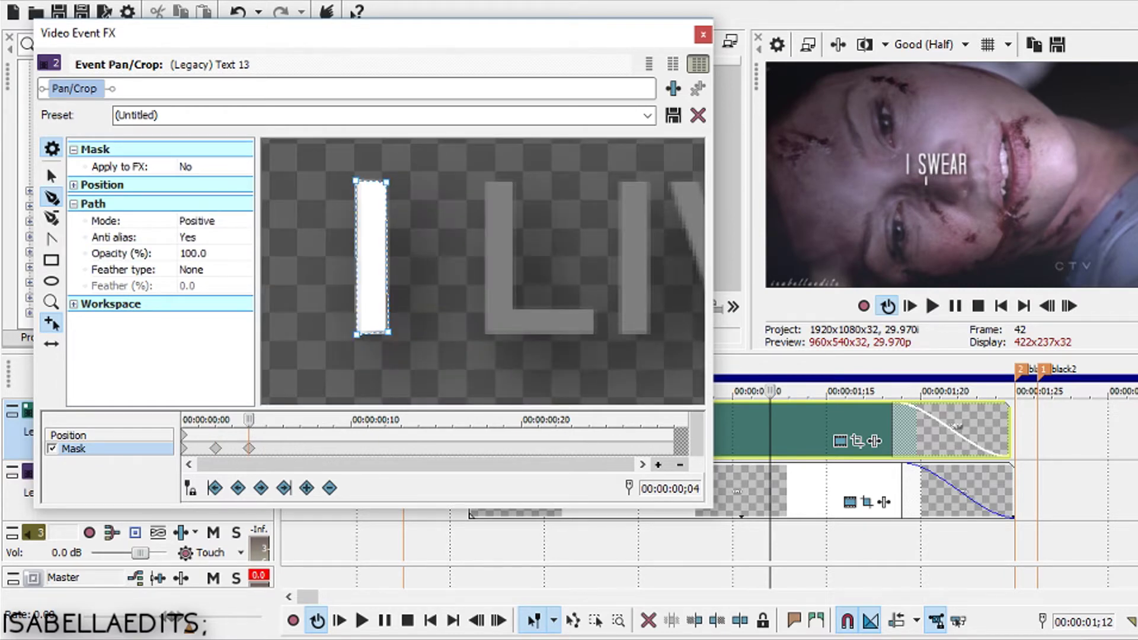
Step: Copy the mask keyframe at 00:00:00;04 and paste it at 00:00:00;06
right_click(249, 450)
left_click(297, 259)
left_click(285, 453)
right_click(286, 455)
left_click(331, 284)
Step: Draw a closed mask path around the upper half of the L's stem at 00:00:00;06
left_click(484, 182)
left_click(486, 260)
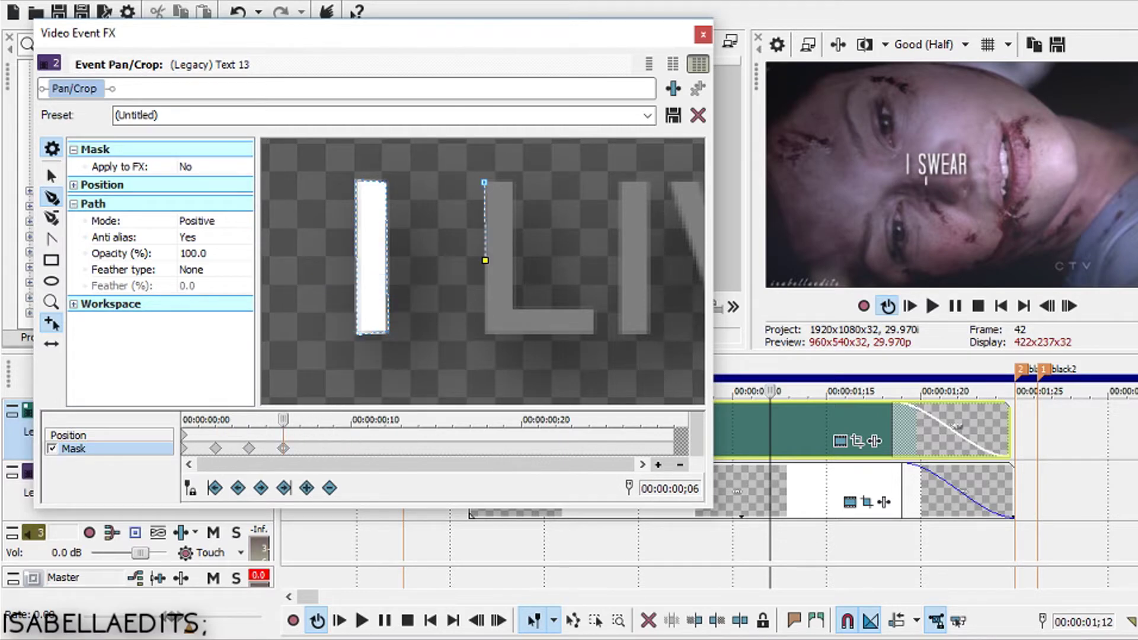
left_click(515, 262)
left_click(514, 183)
left_click(484, 182)
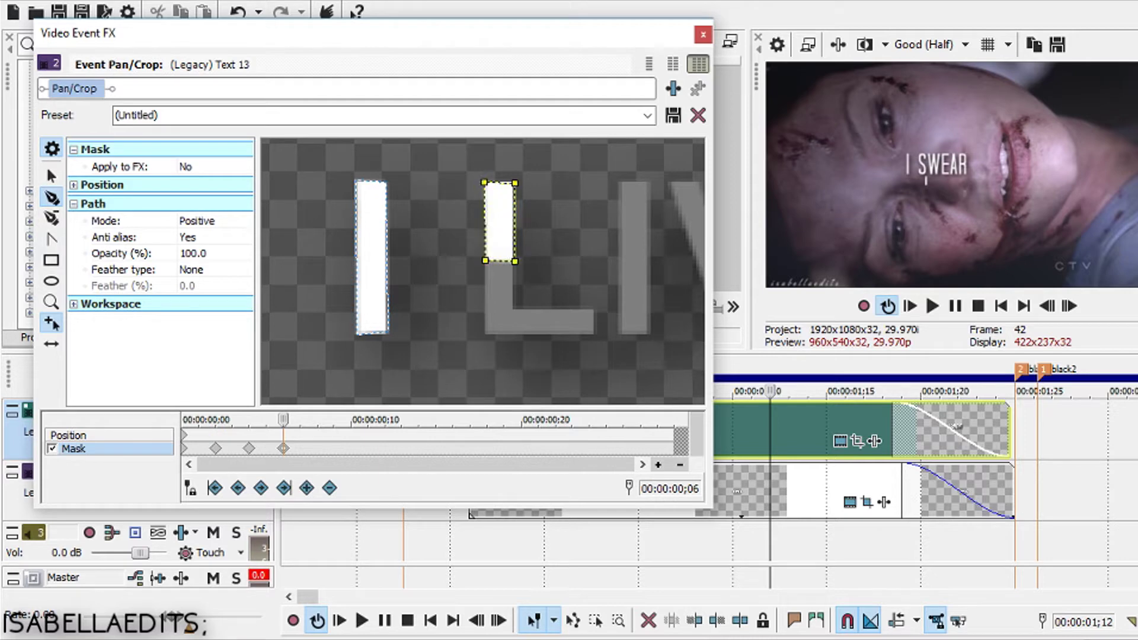
left_click(318, 420)
left_click(499, 273)
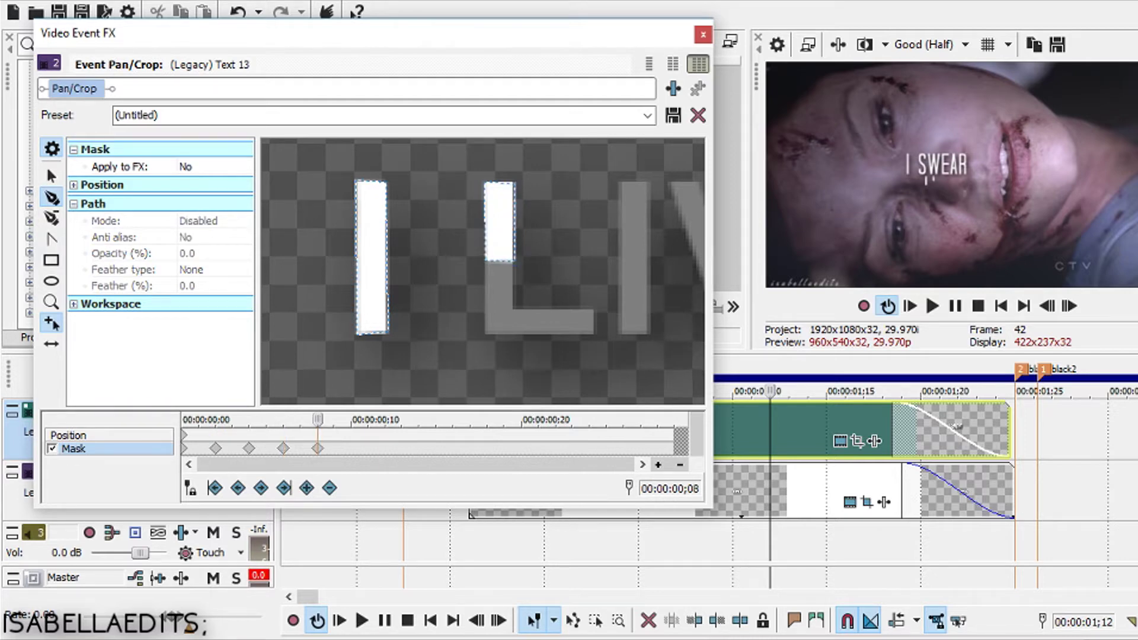
left_click(485, 260)
right_click(488, 280)
left_click(538, 292)
left_click(283, 449)
right_click(319, 452)
left_click(368, 309)
Step: Copy the mask keyframe at 00:00:00;06 and paste it at 00:00:00;08
right_click(284, 452)
left_click(331, 256)
right_click(319, 450)
left_click(366, 278)
Step: Delete only the partial mask path over the L at 00:00:00;08, keeping the first I's path
left_click(499, 261)
right_click(499, 260)
mouse_move(569, 317)
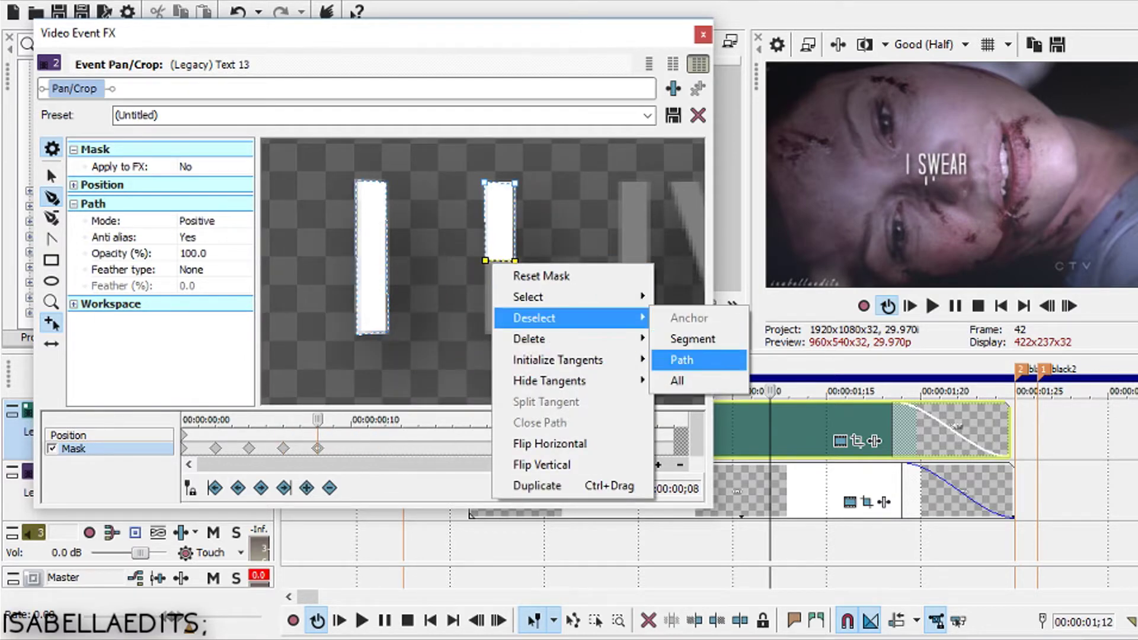
left_click(681, 360)
right_click(509, 257)
left_click(696, 397)
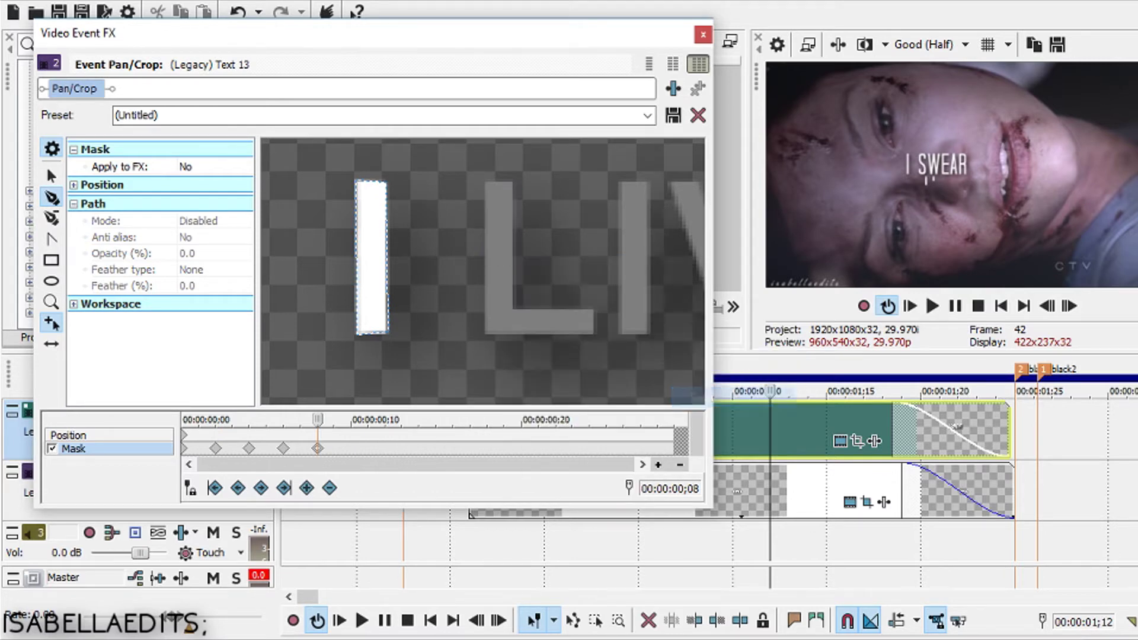
Step: Draw a closed mask path around the entire letter L at 00:00:00;08 and advance the keyframe cursor to 00:00:00;10
left_click(485, 184)
left_click(485, 336)
left_click(595, 334)
left_click(593, 308)
left_click(516, 307)
left_click(513, 182)
left_click(485, 184)
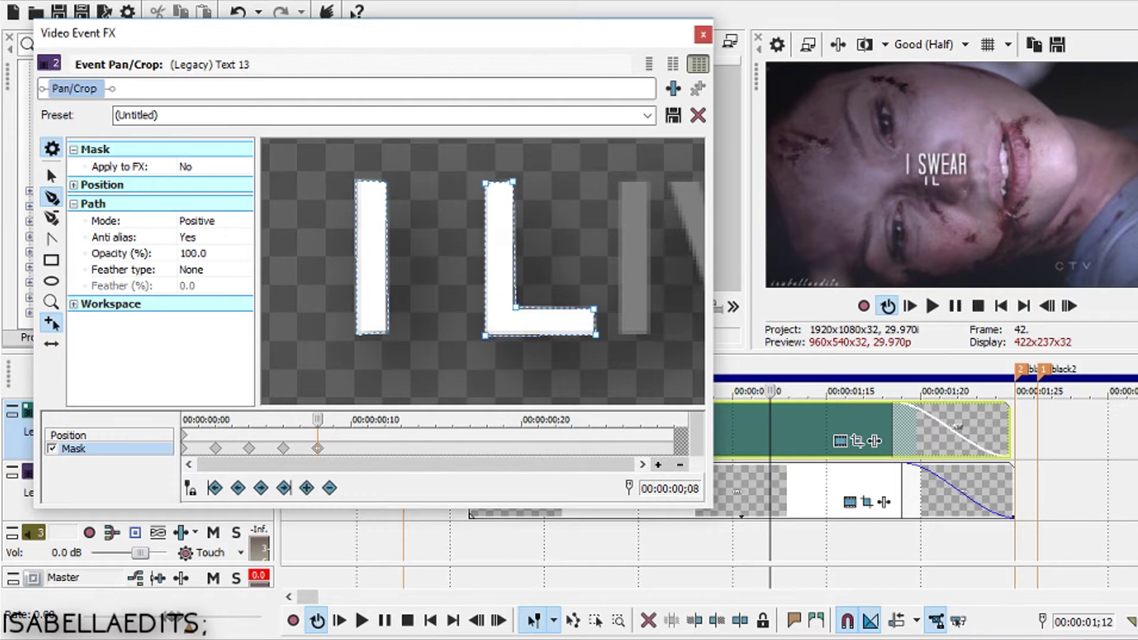
key("Right")
key("Right")
scroll(483, 271, "down", 2)
left_click(600, 197)
right_click(595, 225)
right_click(602, 205)
mouse_move(681, 281)
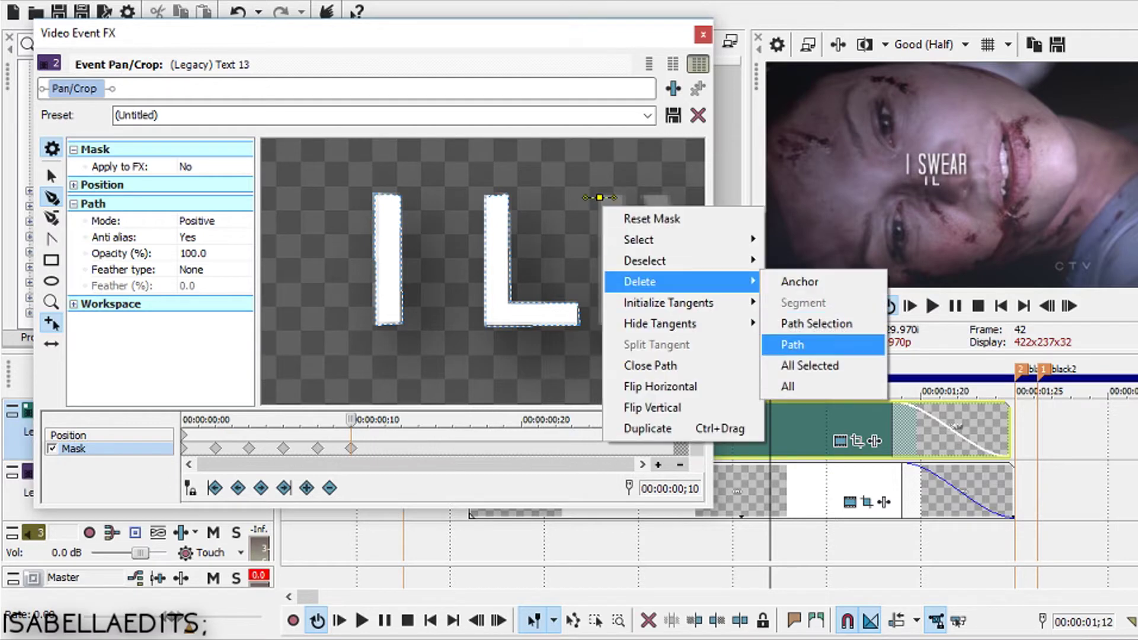
left_click(793, 345)
Step: Draw a closed mask path around the upper half of the second I at 00:00:00;10
left_click(599, 195)
left_click(600, 253)
left_click(624, 259)
left_click(622, 197)
left_click(599, 195)
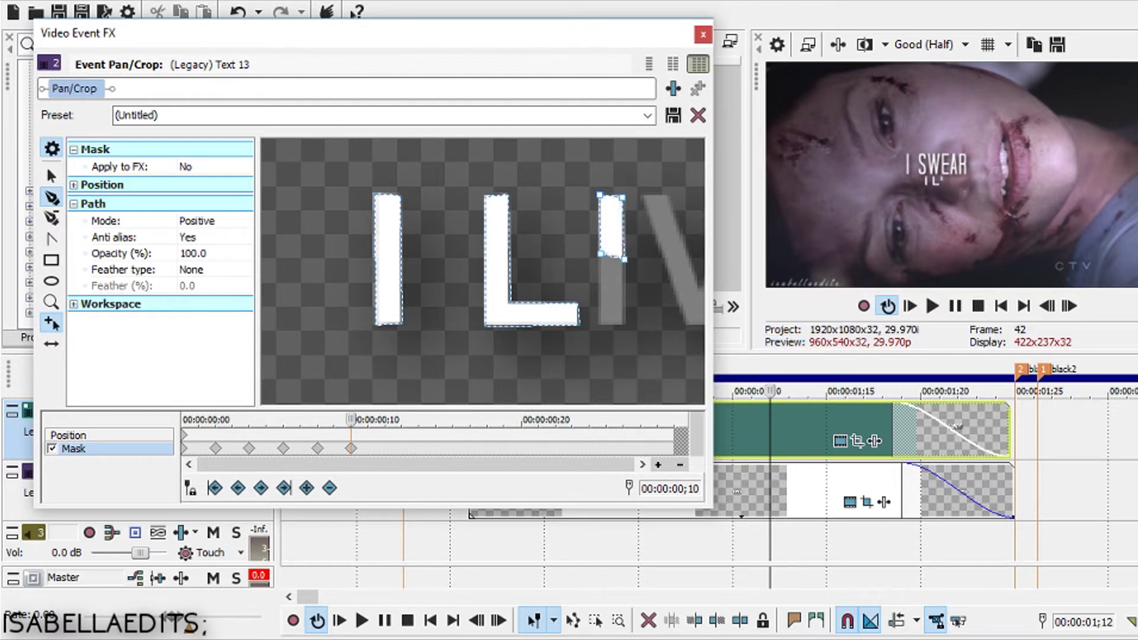
Step: Delete the partial mask path over the second I at 00:00:00;12
right_click(602, 254)
mouse_move(652, 312)
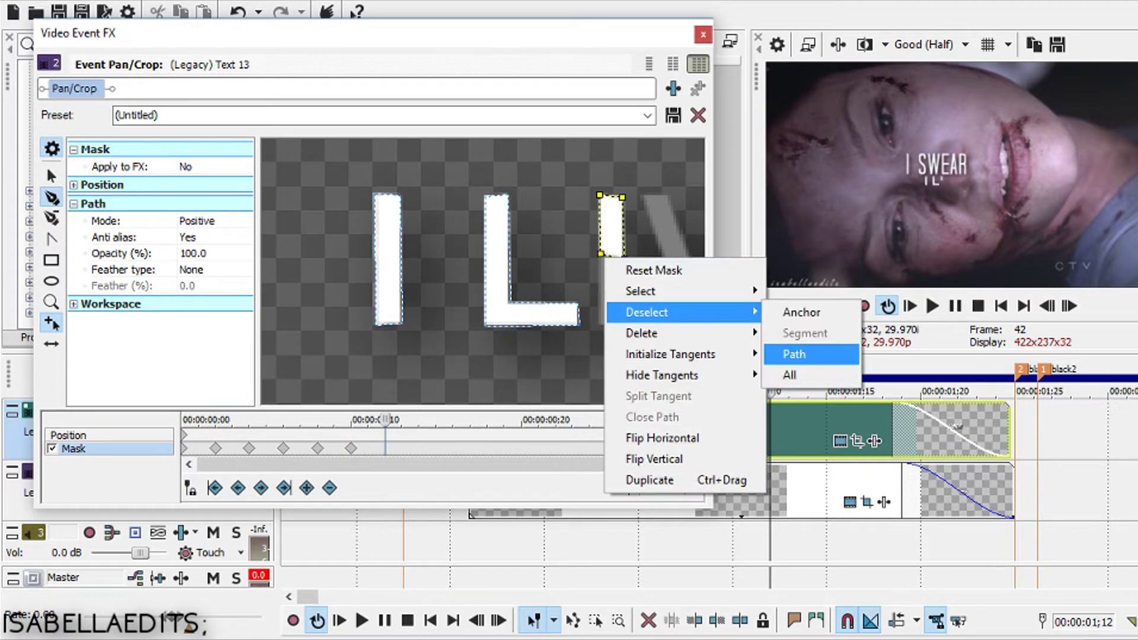
left_click(794, 354)
right_click(620, 260)
mouse_move(659, 336)
left_click(811, 398)
Step: Draw a closed mask path around the full height of the second I at 00:00:00;12
left_click(599, 195)
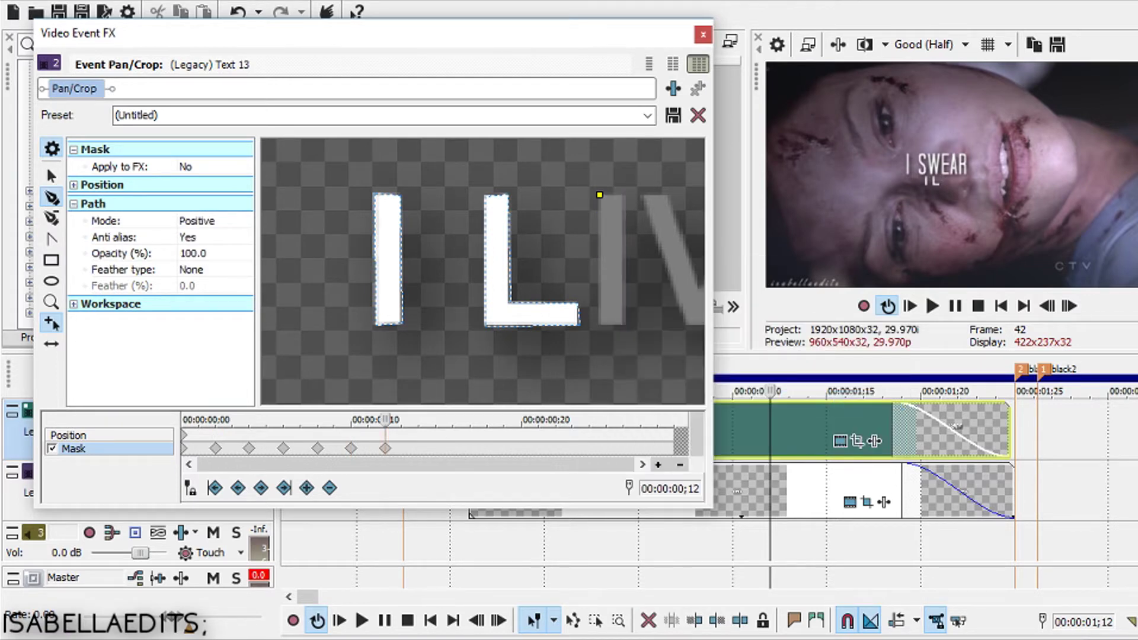
left_click(599, 325)
left_click(623, 326)
left_click(622, 195)
left_click(599, 195)
Step: Add a mask keyframe at 00:00:00;14 and activate anchor drawing for the letter V
scroll(483, 271, "down", 4)
scroll(483, 271, "up", 2)
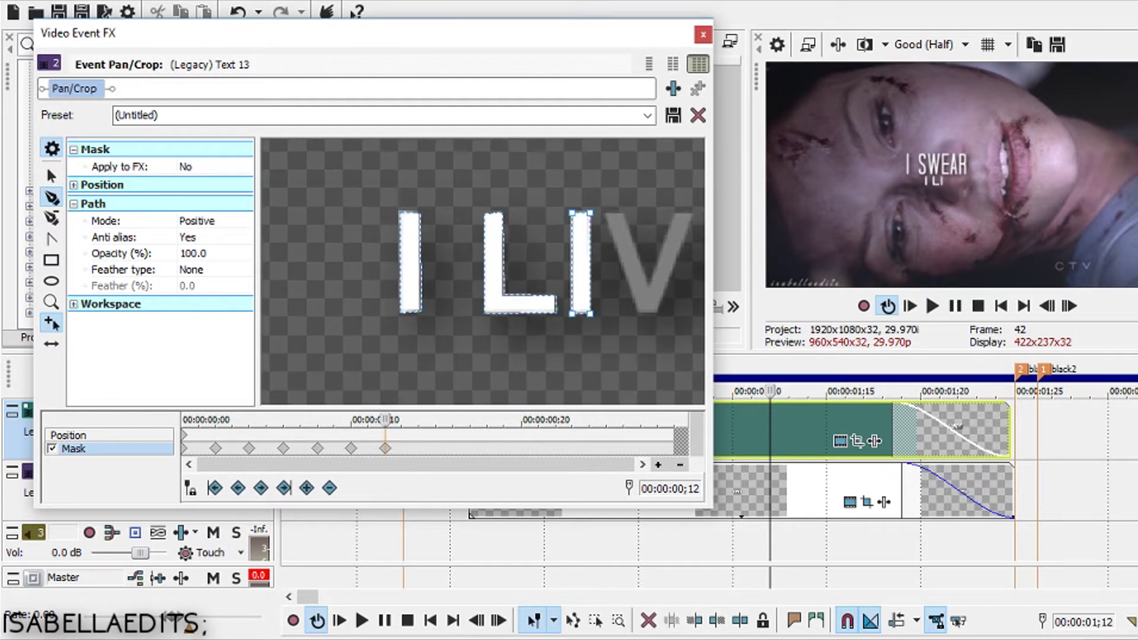
left_click(51, 176)
scroll(483, 271, "up", 2)
left_click_drag(649, 355, 435, 356)
left_click(351, 449)
left_click(385, 449)
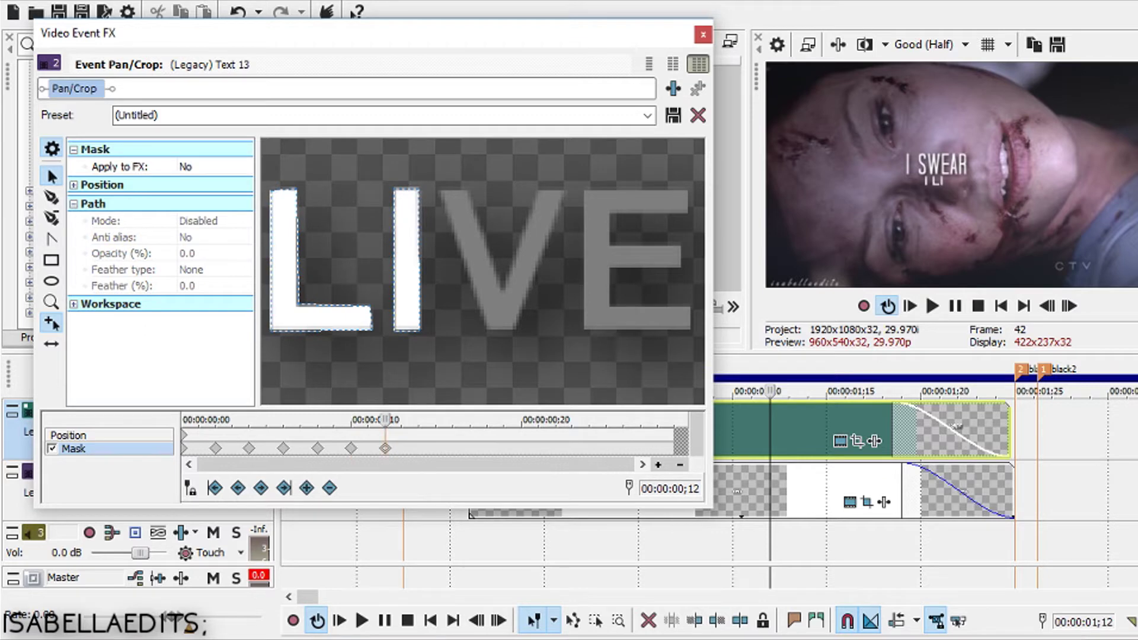
left_click(419, 449)
left_click(307, 487)
left_click(52, 198)
left_click(439, 192)
left_click(478, 300)
double_click(505, 291)
right_click(512, 298)
mouse_move(593, 373)
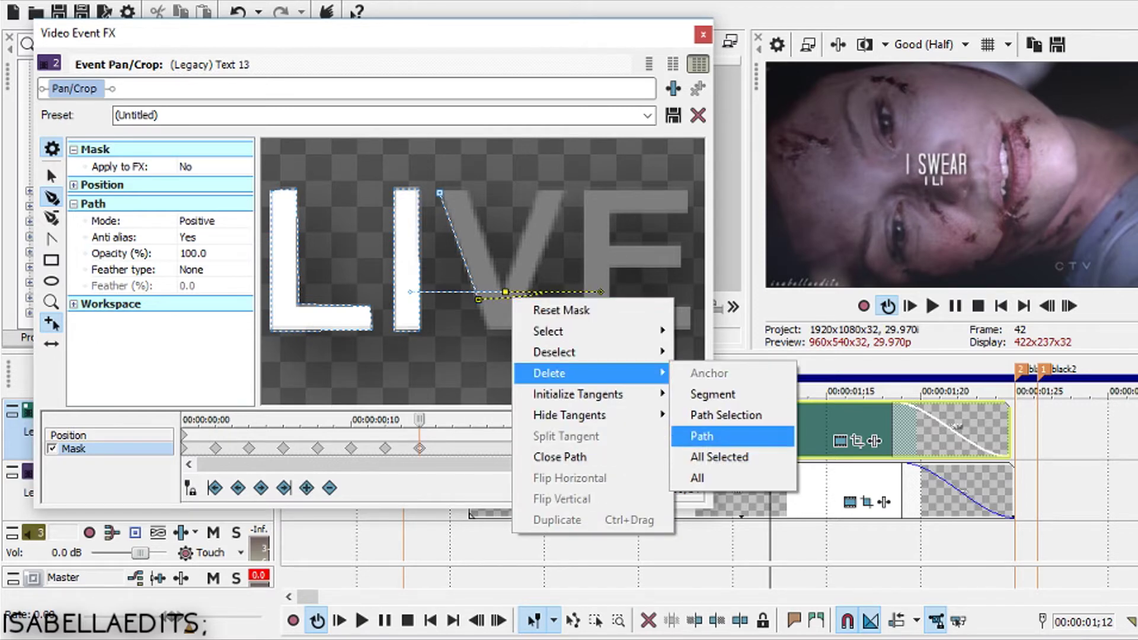
left_click(693, 436)
left_click(439, 189)
right_click(465, 191)
mouse_move(592, 266)
left_click(652, 329)
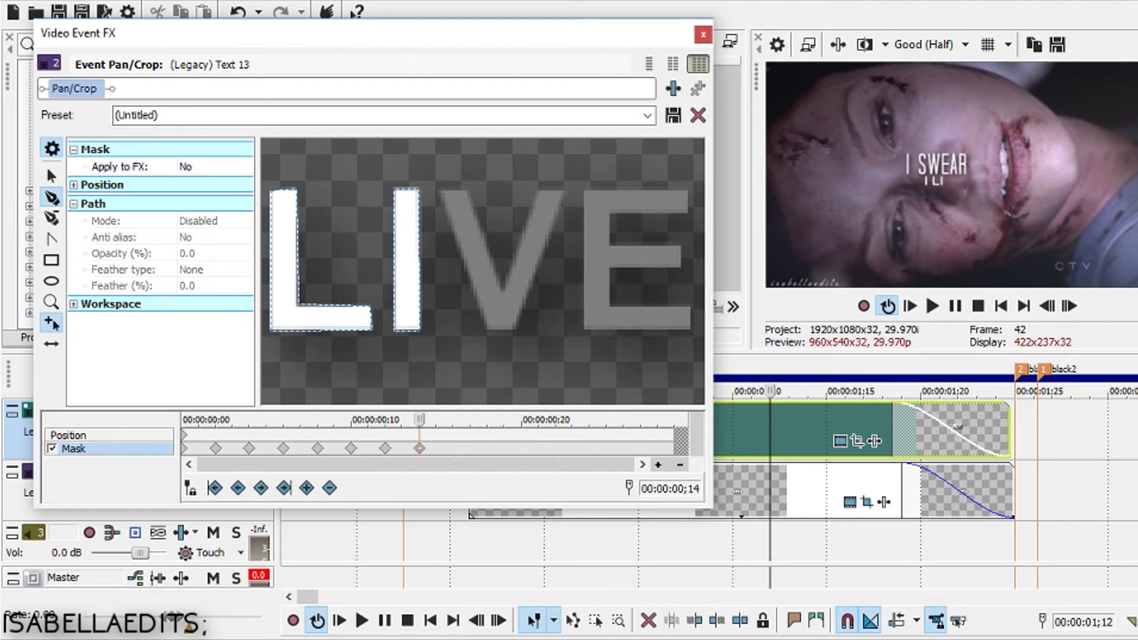
Step: Draw a closed mask path around the left stroke of the V at 00:00:00;14
left_click(440, 192)
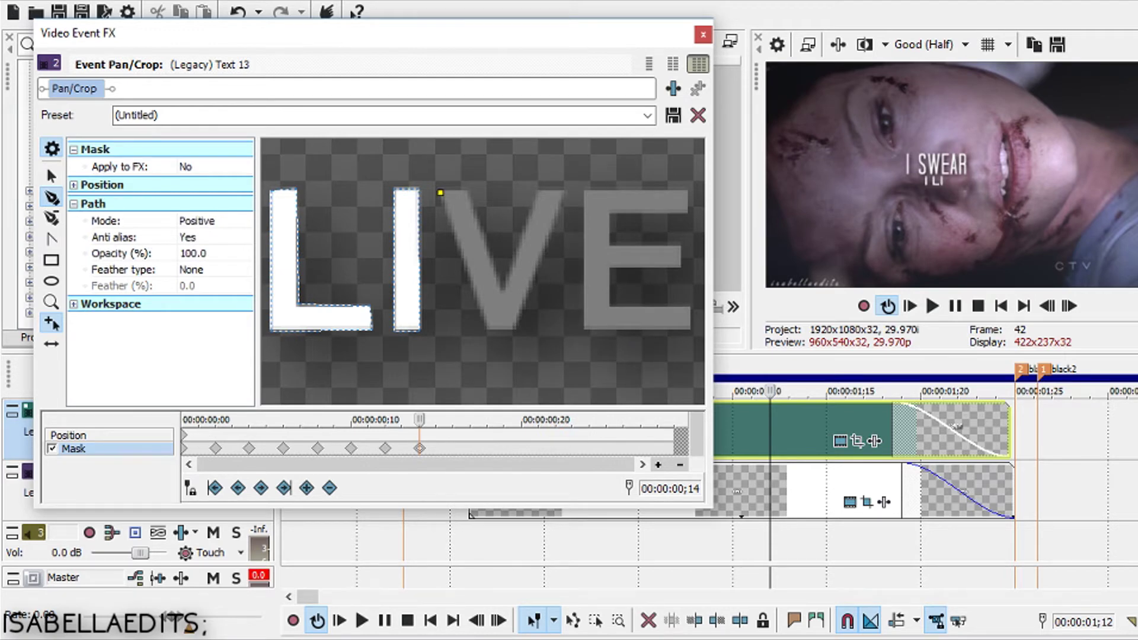
left_click(487, 328)
left_click(503, 286)
left_click(468, 191)
left_click(440, 192)
Step: Delete the partial mask path over the V at 00:00:00;16
left_click(452, 420)
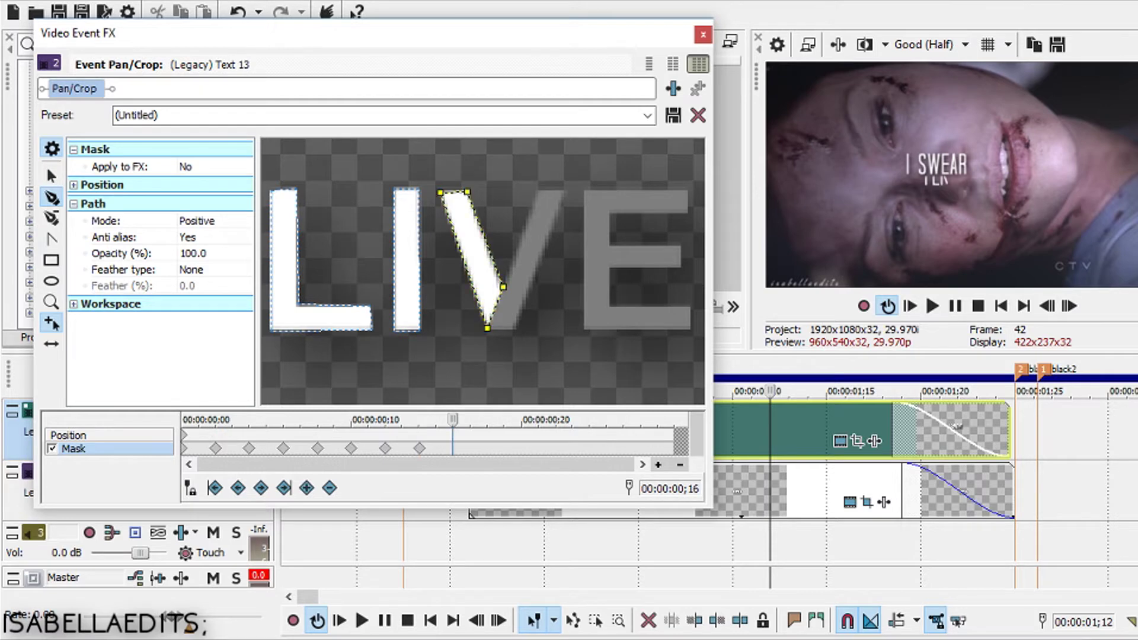
right_click(487, 329)
mouse_move(525, 406)
left_click(679, 470)
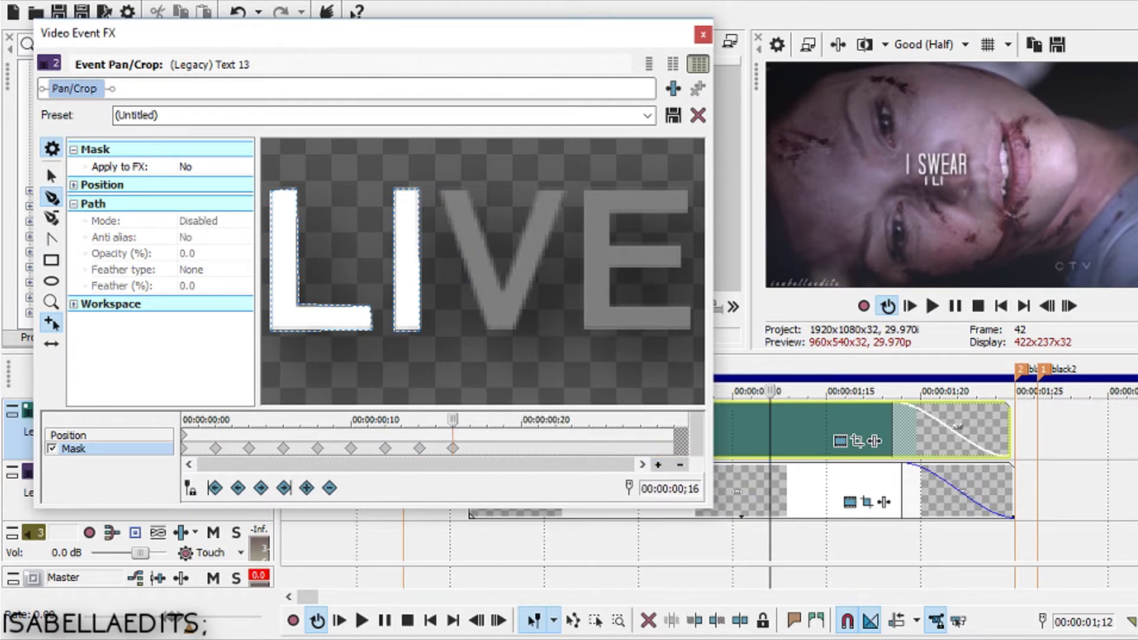
Step: Draw a closed mask path around the entire letter V at 00:00:00;16 and advance the keyframe cursor to 00:00:00;18
left_click(441, 192)
left_click(488, 333)
left_click(513, 332)
left_click(564, 193)
left_click(536, 190)
left_click(502, 289)
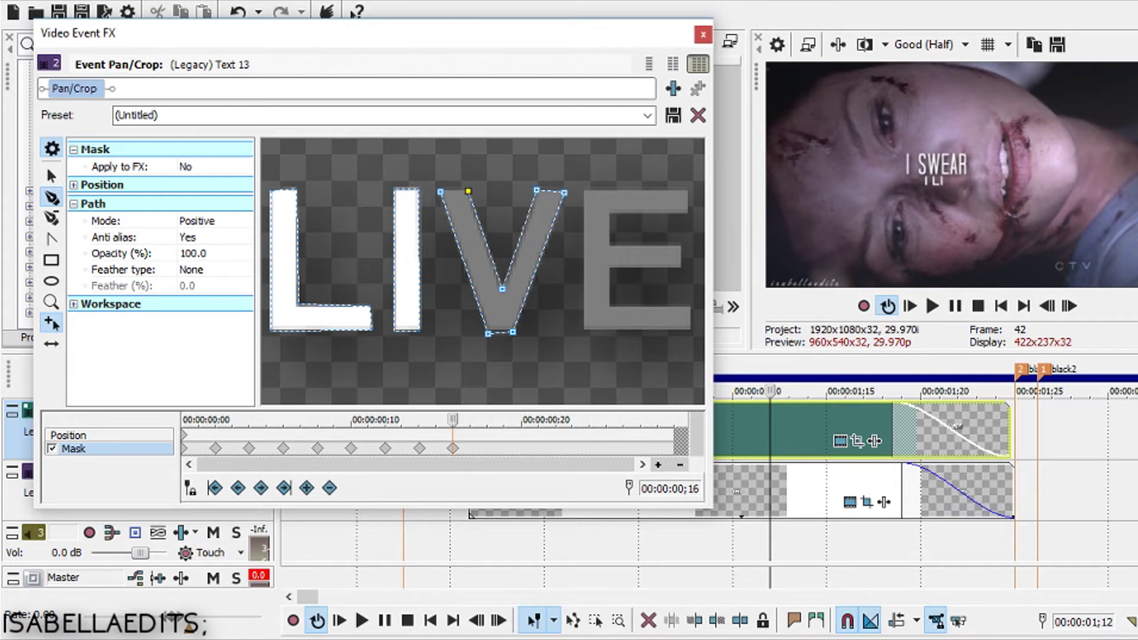
left_click(468, 191)
left_click(440, 192)
key("Right")
key("Right")
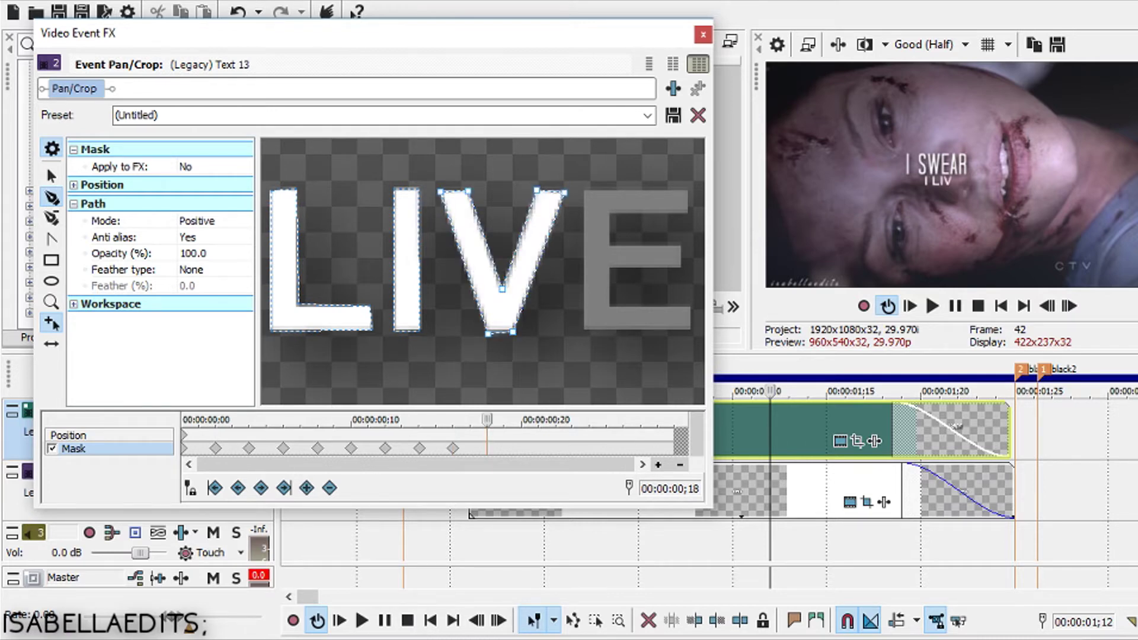
right_click(692, 193)
mouse_move(730, 264)
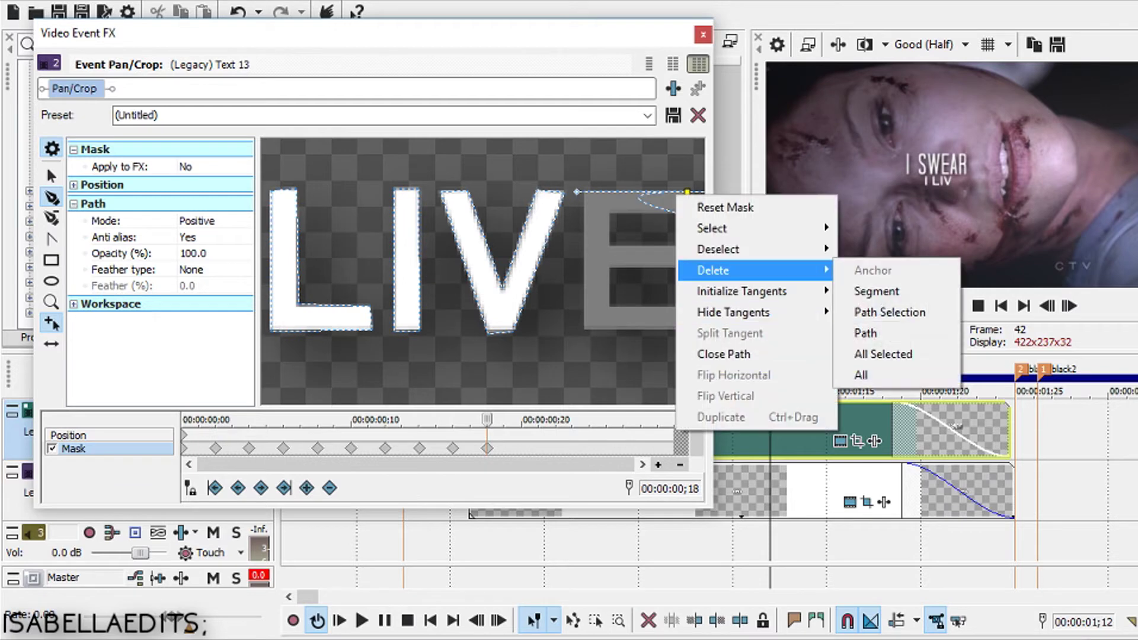
left_click(864, 333)
left_click(686, 212)
left_click(686, 193)
left_click(585, 191)
right_click(686, 213)
mouse_move(735, 289)
left_click(875, 352)
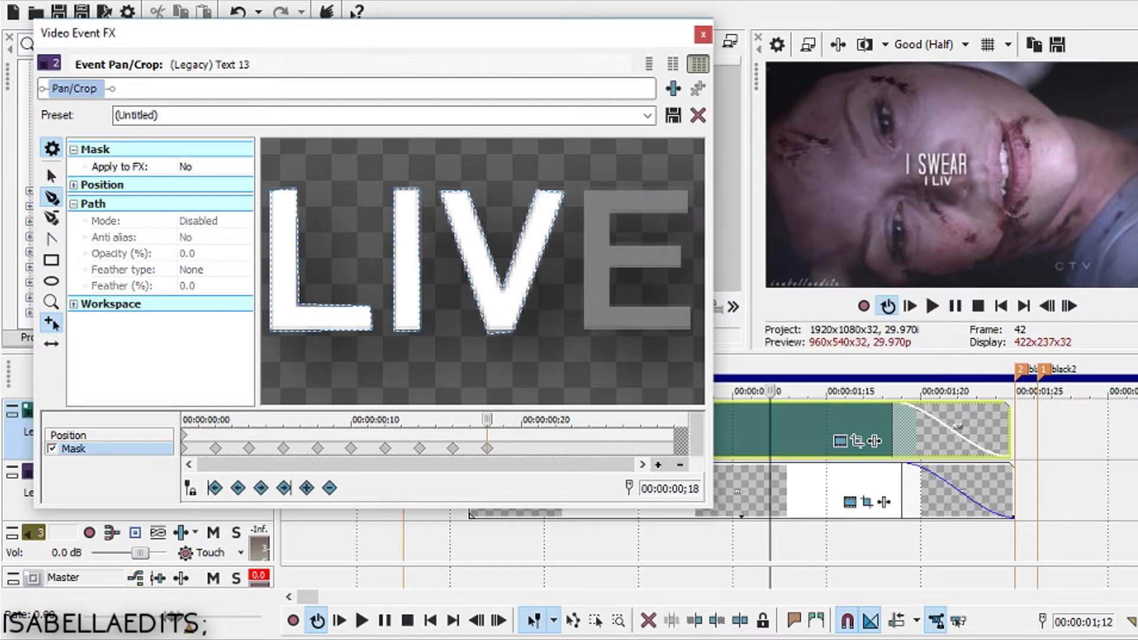
Step: Try outlining the E's top and middle bars with a mask path at 00:00:00;18, and delete that path
left_click(688, 213)
left_click(688, 191)
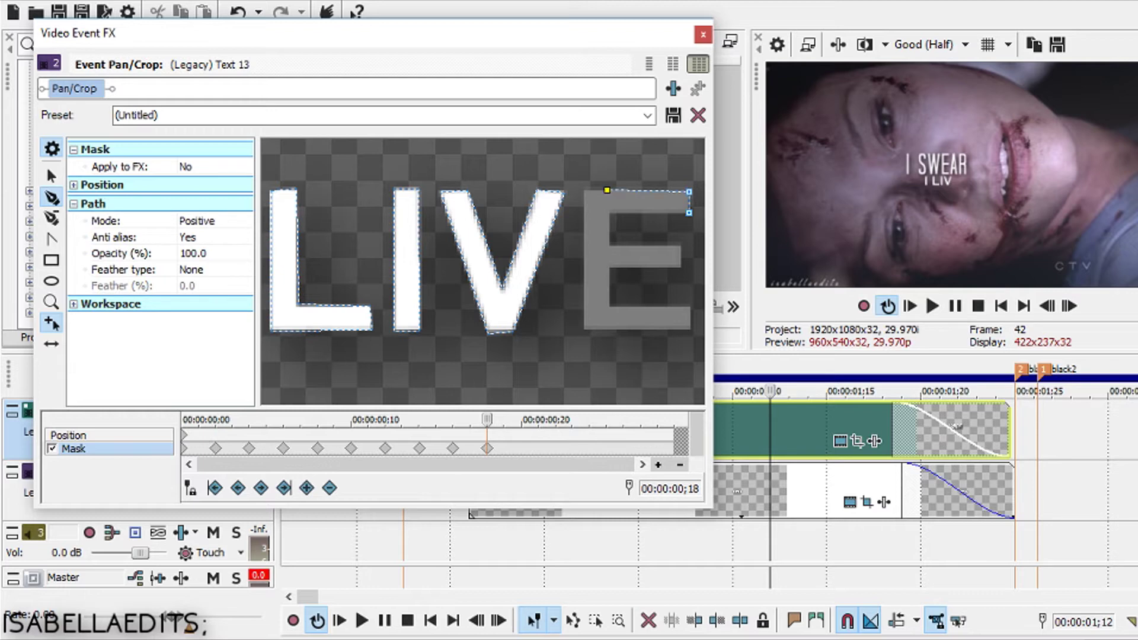
left_click(584, 191)
left_click(584, 262)
left_click(611, 268)
left_click(679, 266)
left_click(679, 247)
left_click(614, 243)
left_click(611, 229)
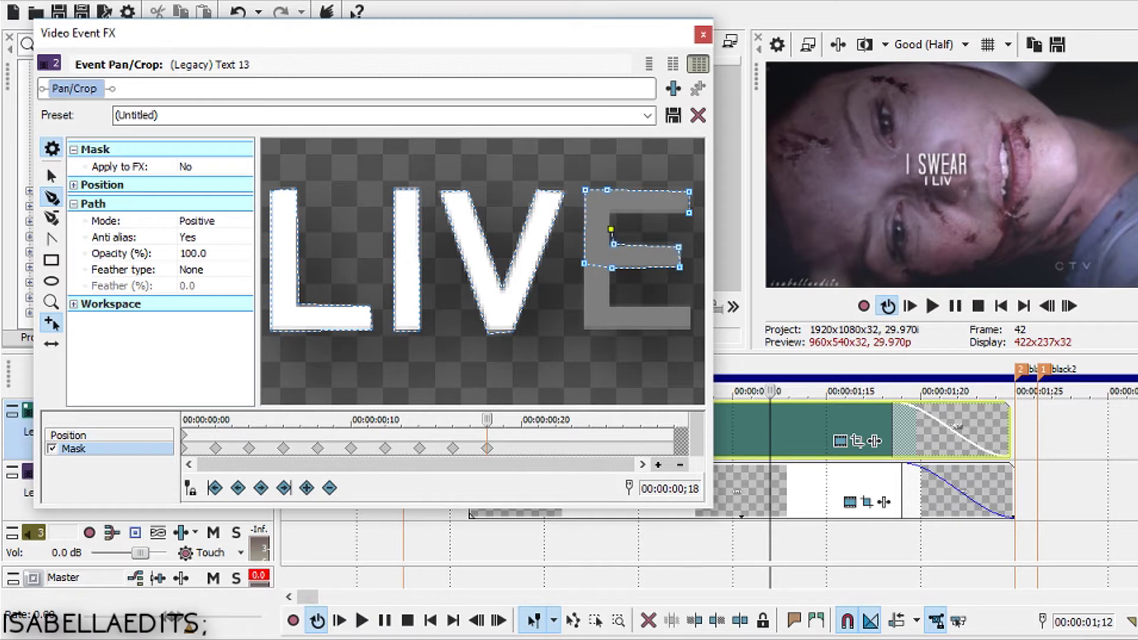
right_click(616, 245)
mouse_move(687, 323)
left_click(807, 385)
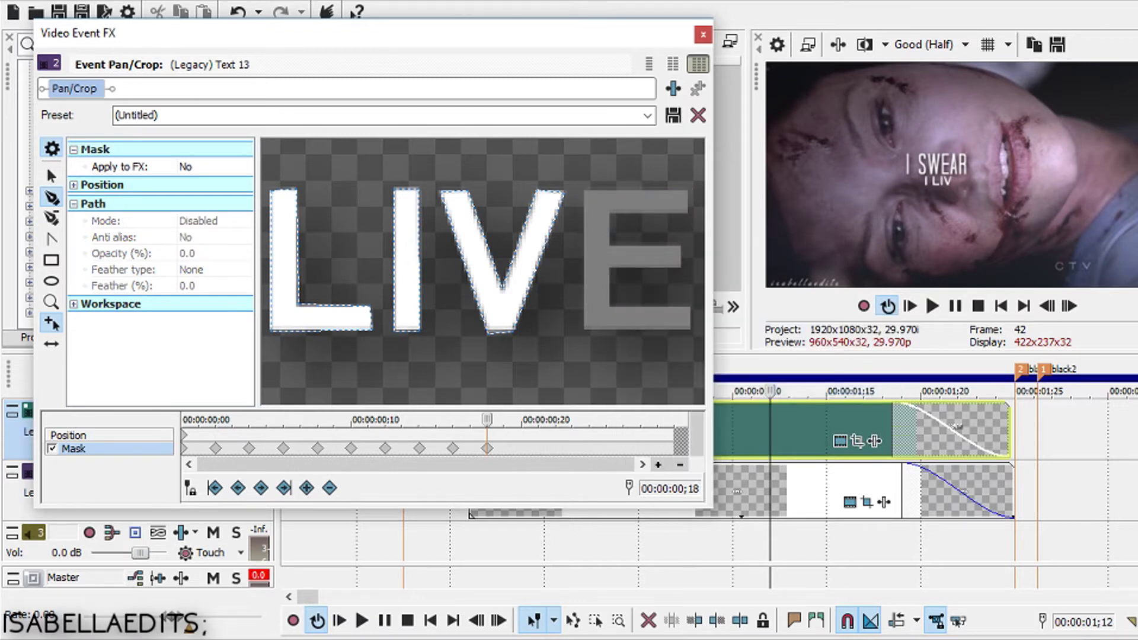
Step: Place mask anchors around the E's top bar and down the upper part of its stem at 00:00:00;18
left_click(611, 244)
left_click(611, 212)
left_click(689, 212)
left_click(687, 192)
left_click(583, 190)
left_click(585, 249)
left_click(586, 267)
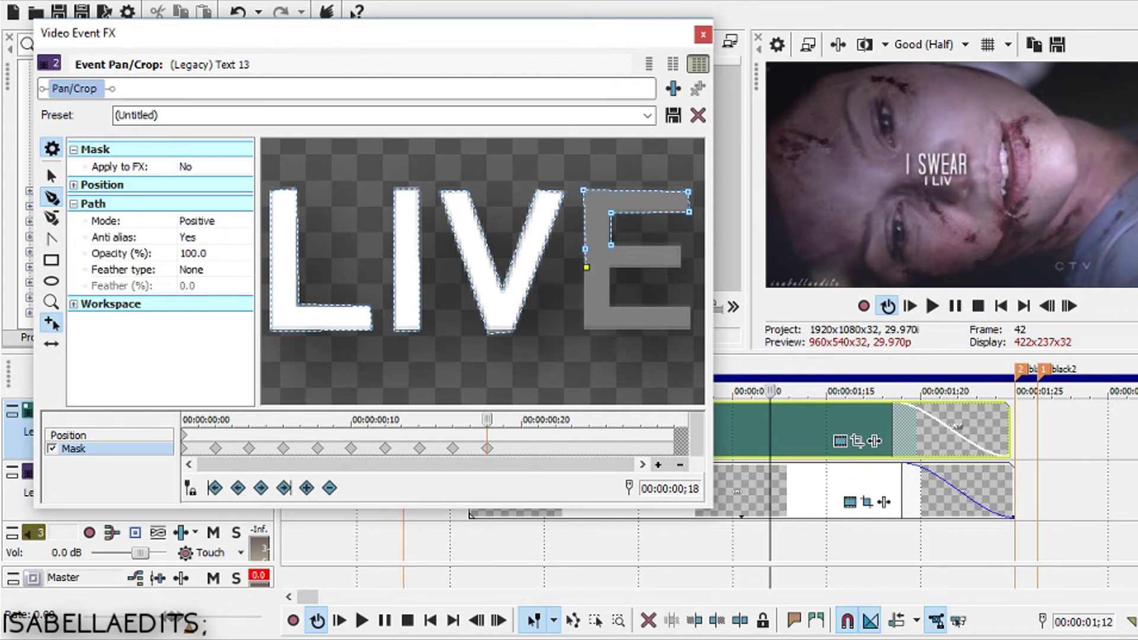
Step: Delete the partial mask path around the E's top bar and upper stem at 00:00:00;18
right_click(586, 270)
mouse_move(652, 348)
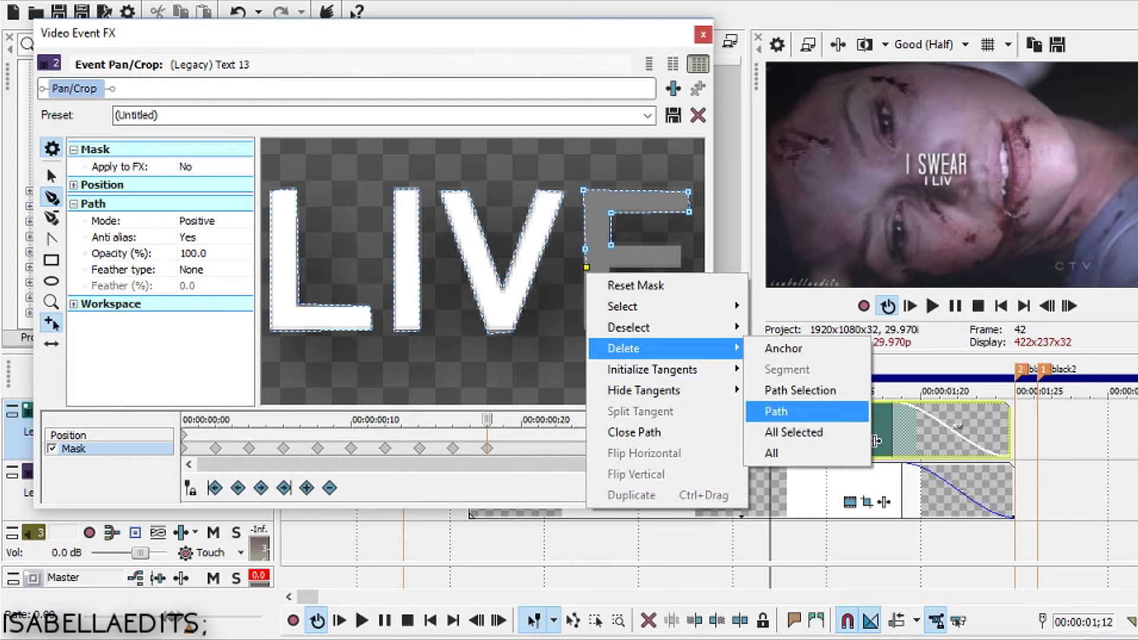
left_click(793, 433)
left_click(584, 269)
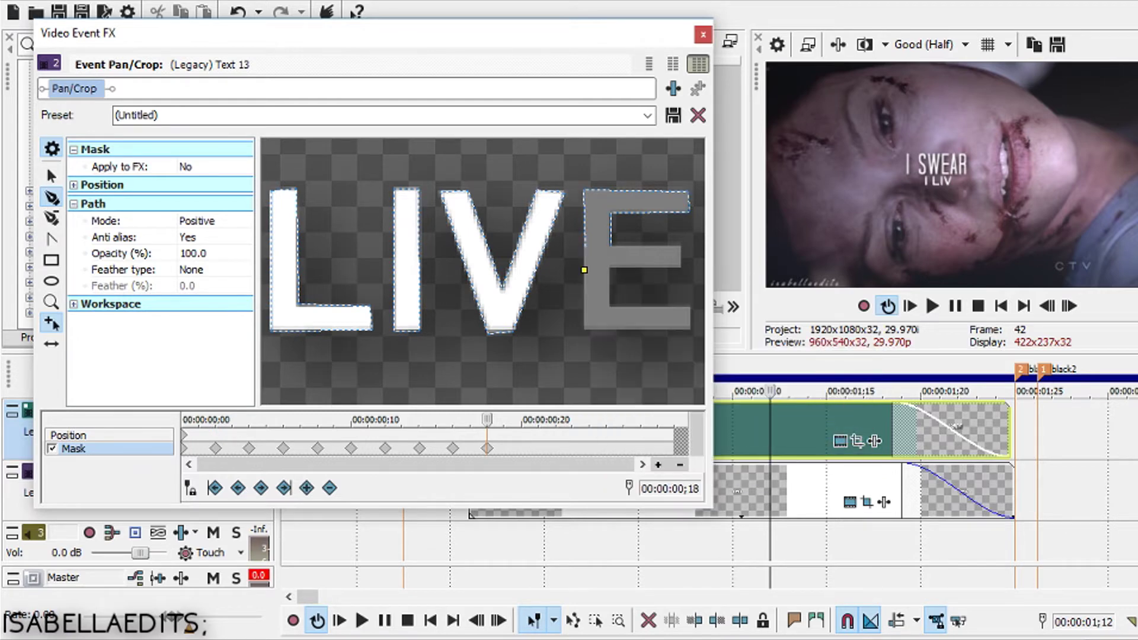
right_click(585, 270)
mouse_move(628, 336)
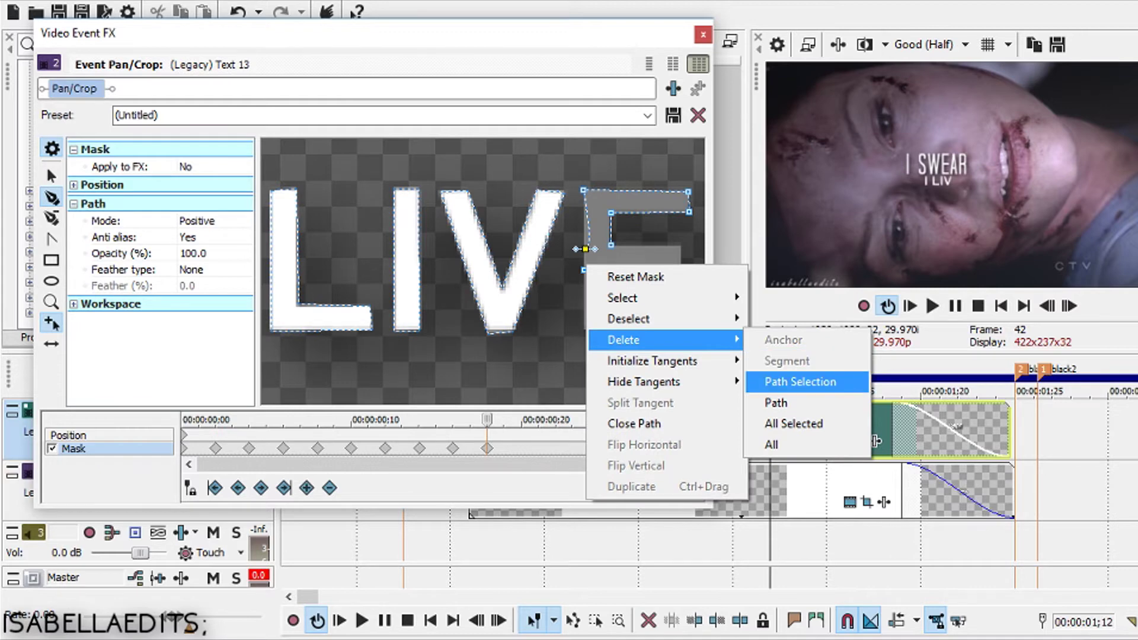
left_click(794, 404)
right_click(585, 269)
left_click(788, 409)
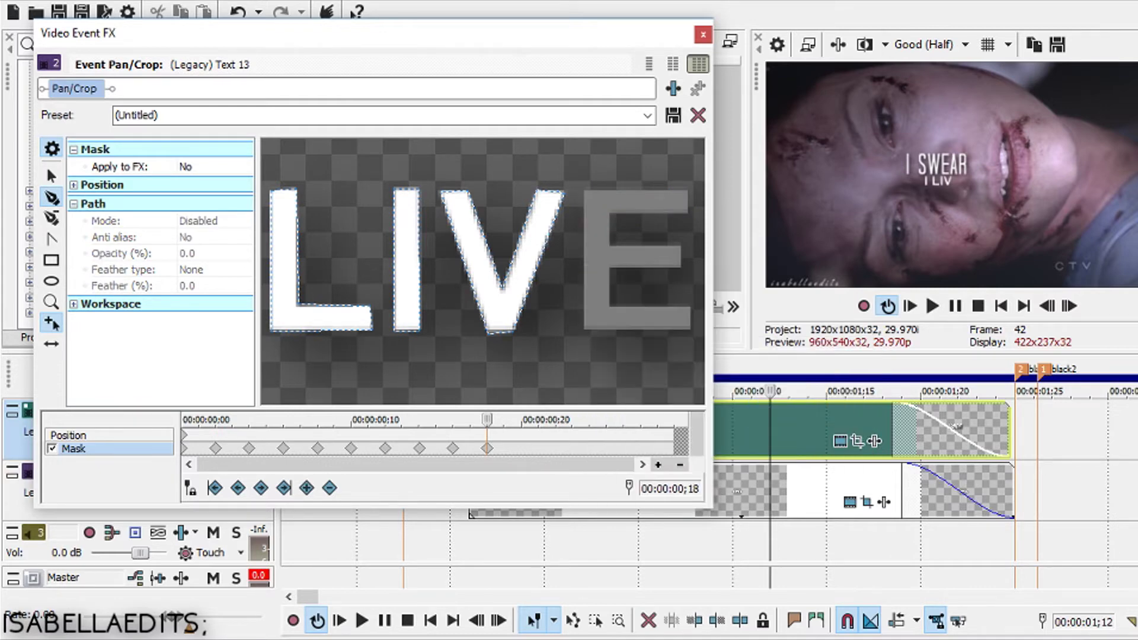
left_click(611, 213)
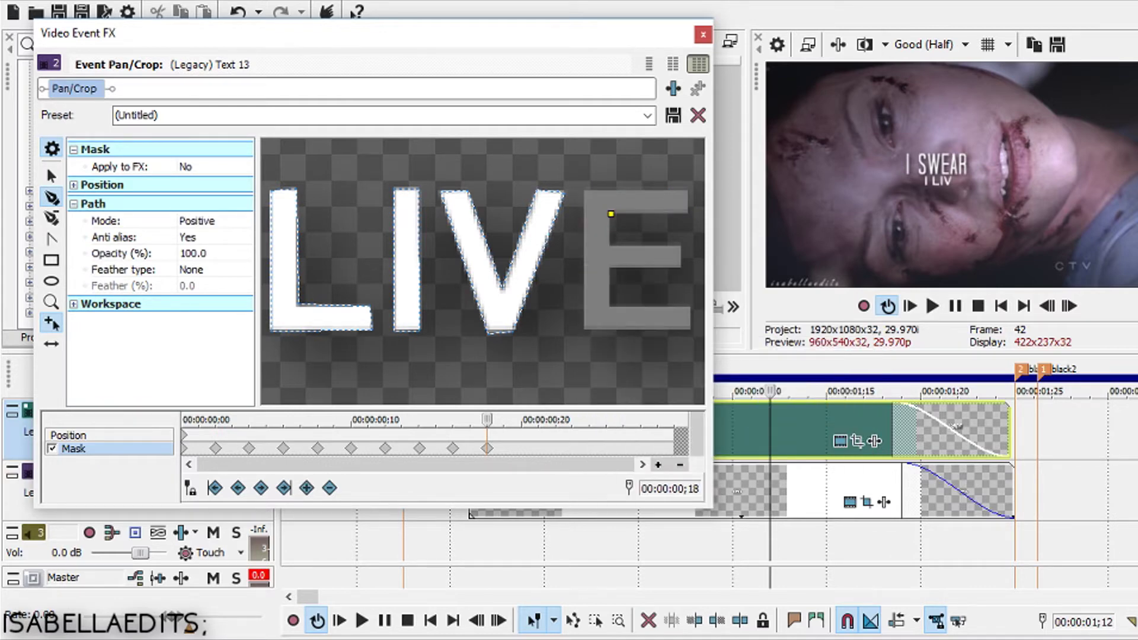
right_click(611, 214)
mouse_move(655, 293)
left_click(791, 347)
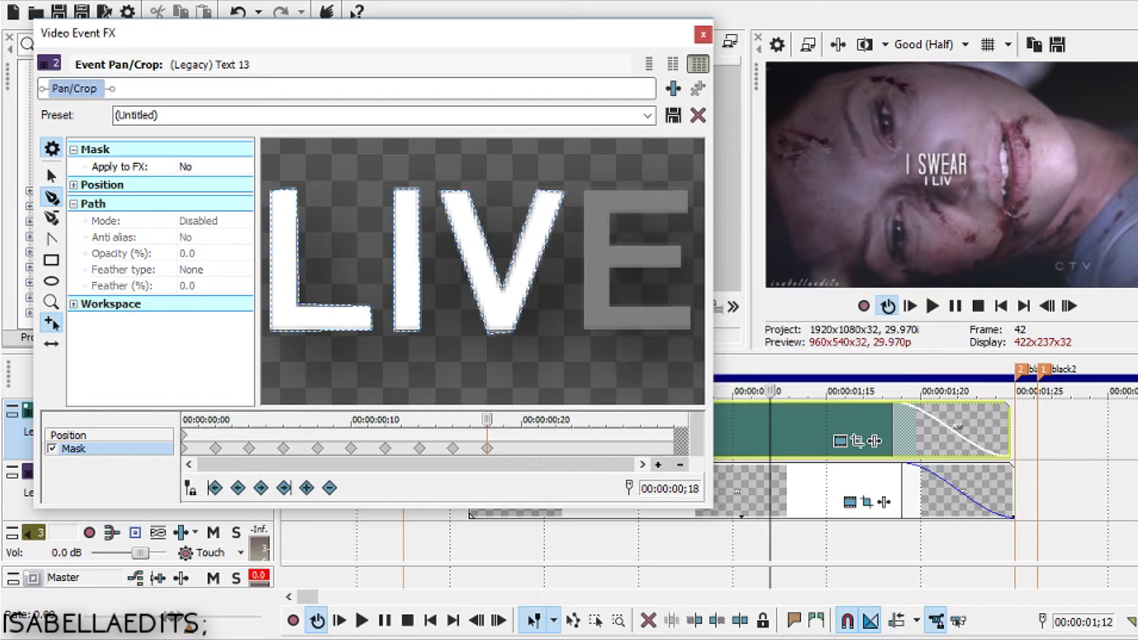
Step: Try outlining the E's top bar with a mask path starting at its inner stem edge, and delete that path
left_click(611, 243)
left_click(611, 213)
left_click(688, 213)
left_click(690, 189)
left_click(583, 191)
right_click(613, 245)
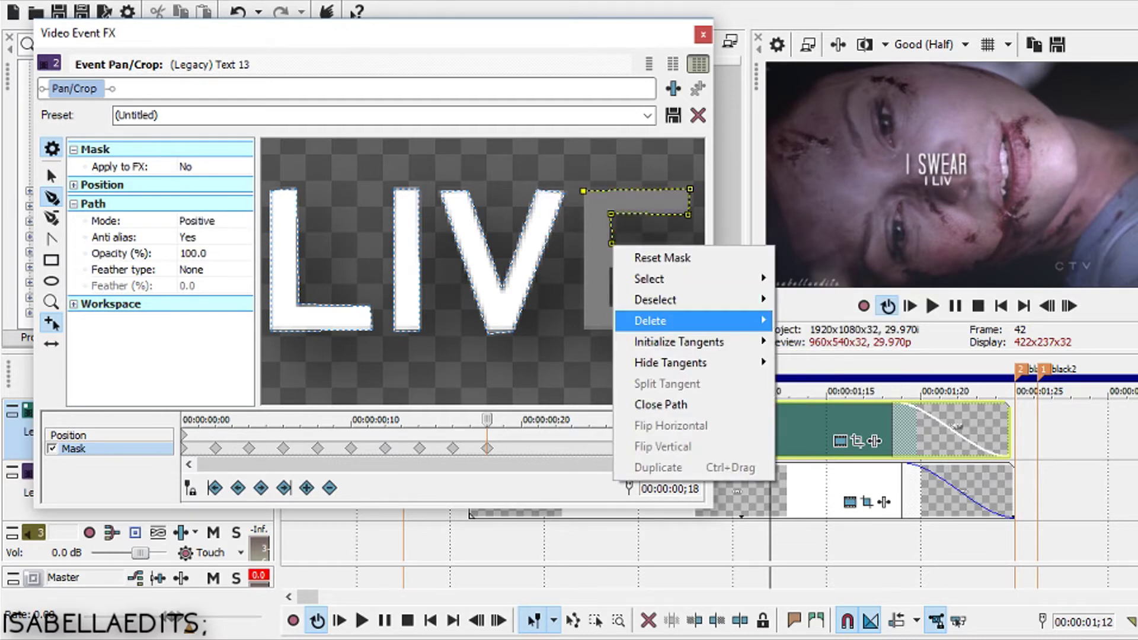
mouse_move(658, 320)
left_click(820, 404)
right_click(614, 245)
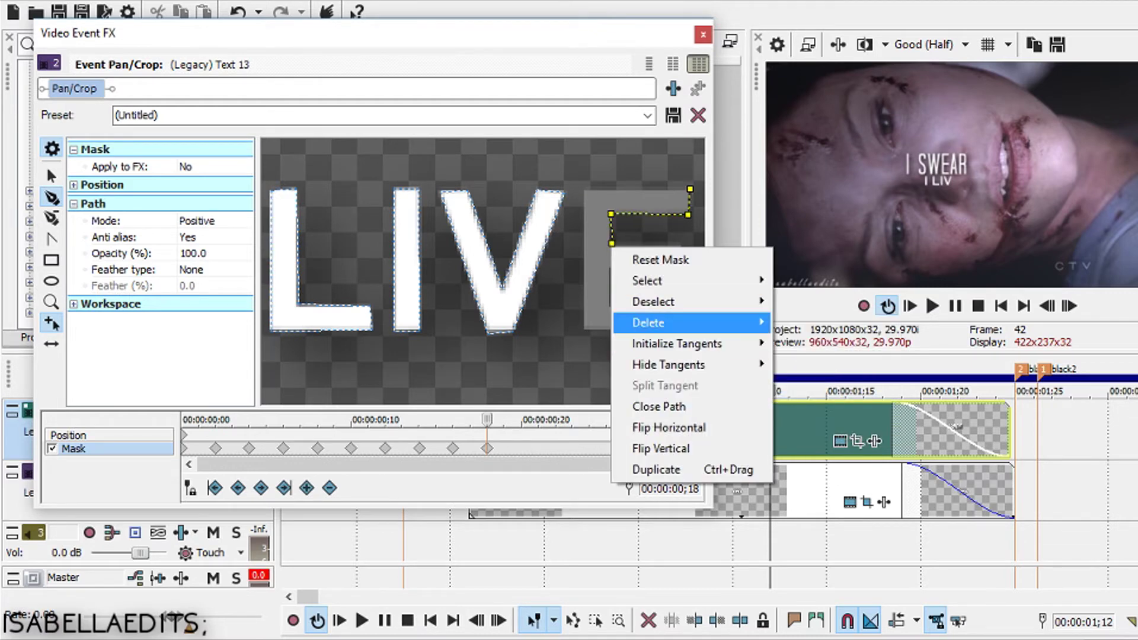
left_click(803, 383)
Step: Try starting a mask path along the E's upper inner stem edge, and delete that path
left_click(51, 176)
scroll(613, 245, "up", 3)
left_click_drag(613, 249, 420, 256)
left_click(51, 197)
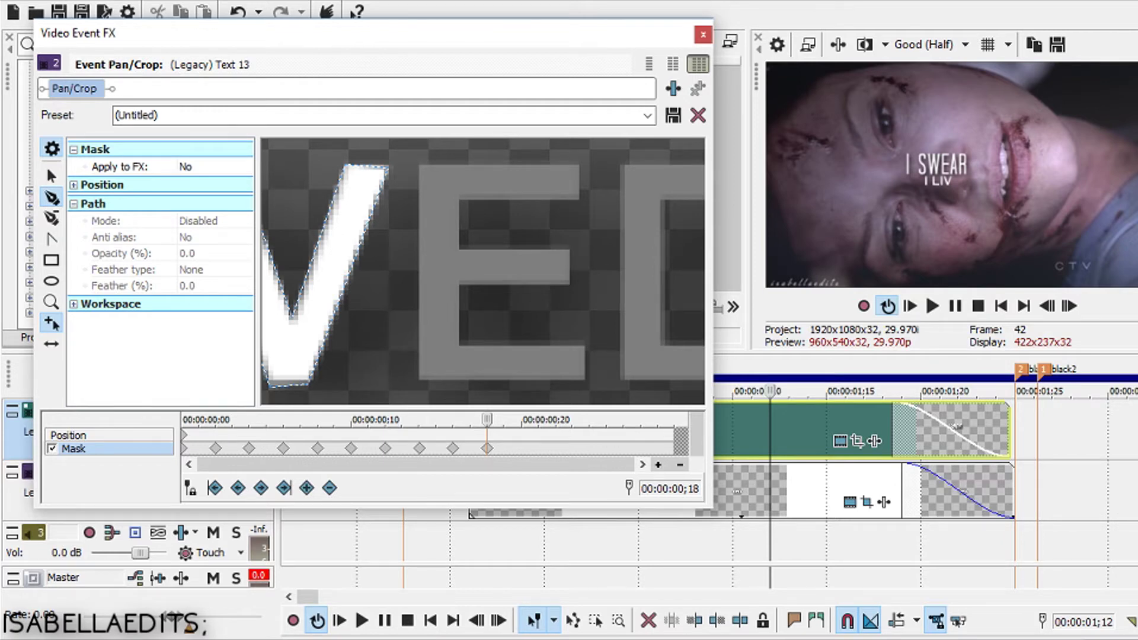
left_click(462, 247)
left_click(459, 198)
right_click(476, 199)
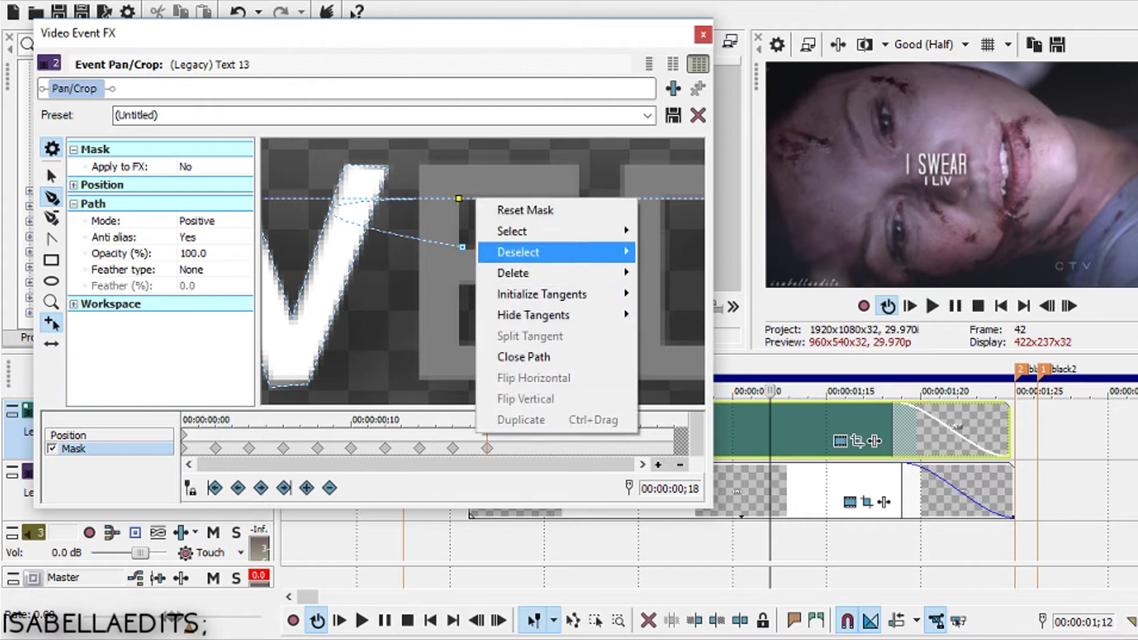
mouse_move(557, 273)
left_click(666, 336)
left_click(460, 247)
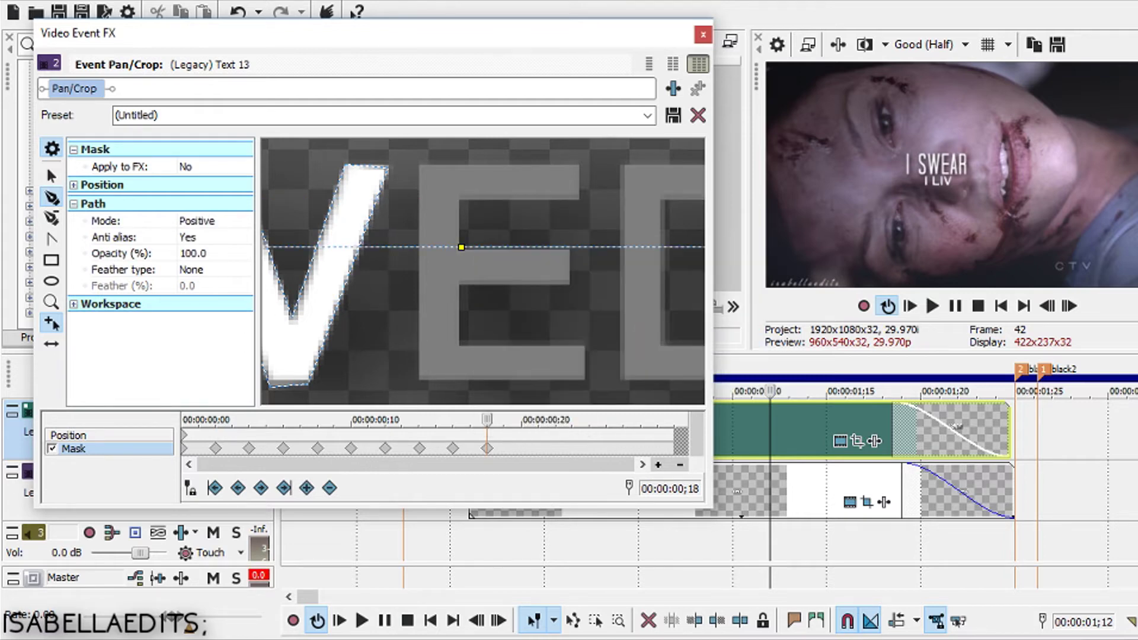
scroll(474, 260, "down", 4)
right_click(483, 264)
mouse_move(563, 339)
left_click(671, 400)
Step: Try outlining the E's top bar with four mask anchors from its outer upper corner, and delete that path
scroll(483, 273, "up", 5)
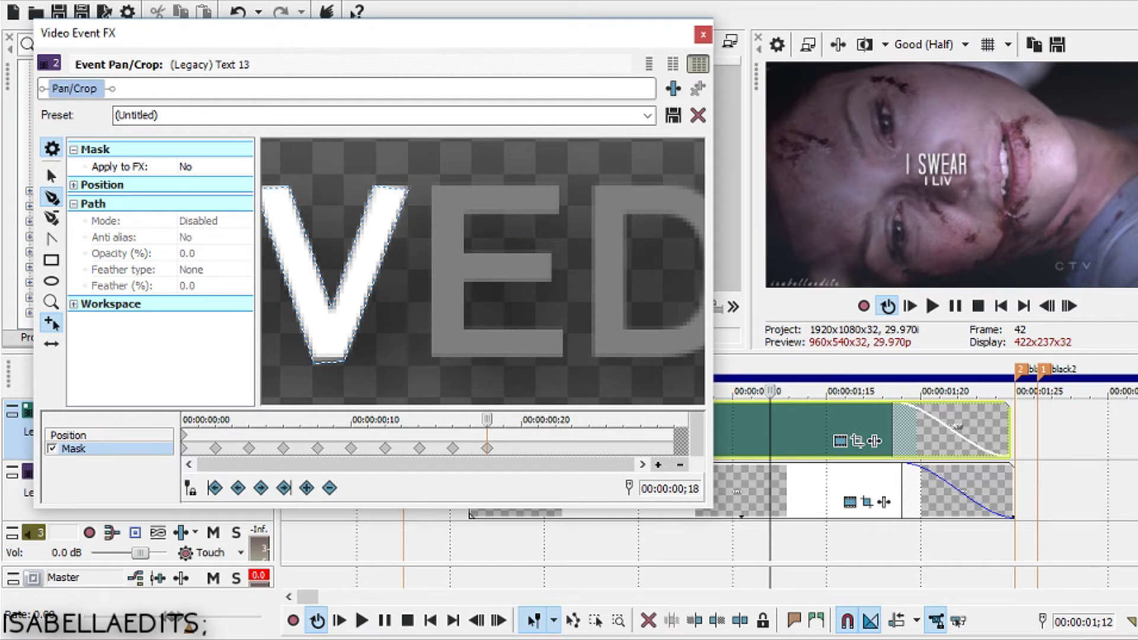
left_click(432, 185)
left_click(559, 186)
left_click(561, 213)
left_click(469, 215)
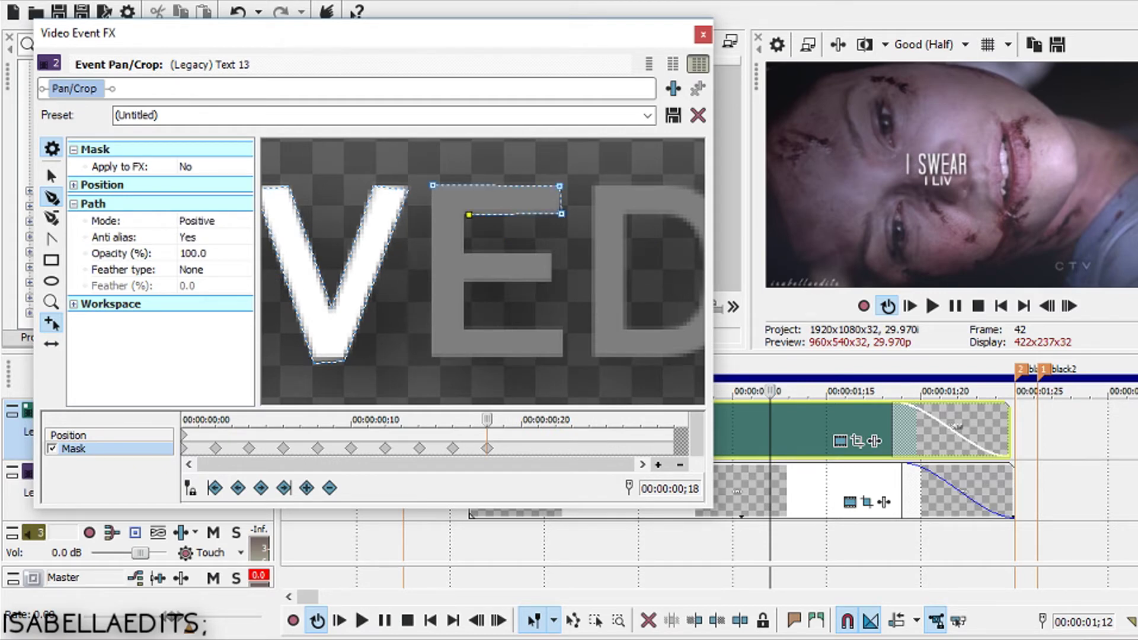
right_click(472, 223)
mouse_move(508, 292)
left_click(686, 333)
Step: Try tracing a mask path around the E's top bar and along the middle bar's upper edge, and delete it
left_click(431, 186)
left_click(558, 185)
left_click(558, 214)
left_click(463, 212)
left_click(464, 251)
left_click(550, 253)
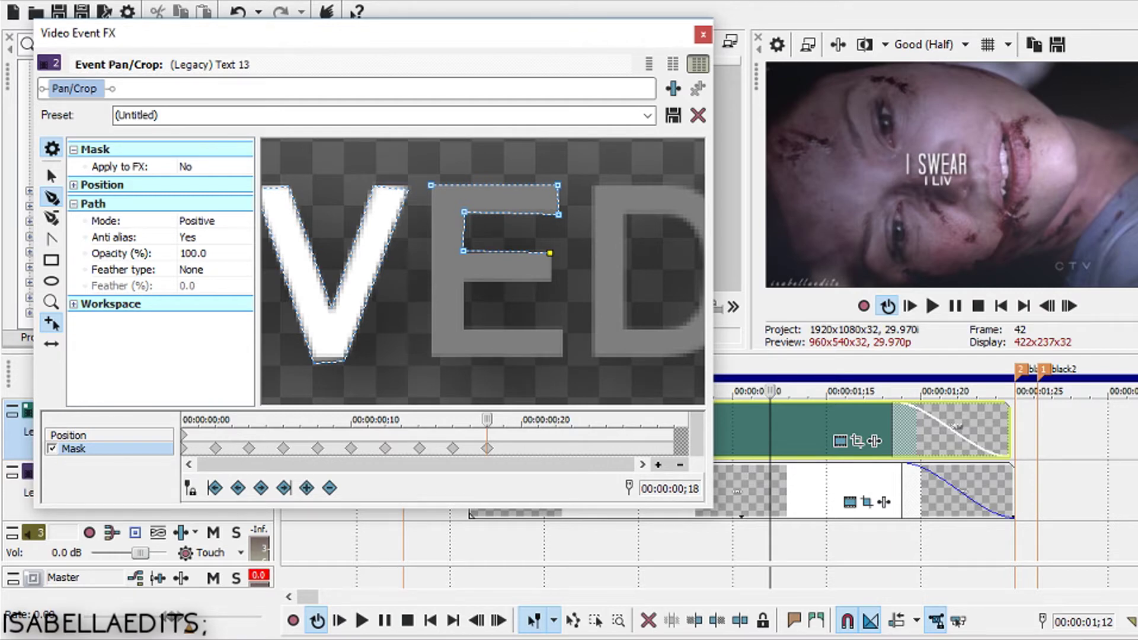
right_click(550, 253)
mouse_move(597, 340)
left_click(807, 397)
Step: Draw a closed mask path around the E's top bar and upper stem at 00:00:00;18 and advance the keyframe cursor to 00:00:00;20
left_click(462, 251)
left_click(431, 249)
left_click(430, 186)
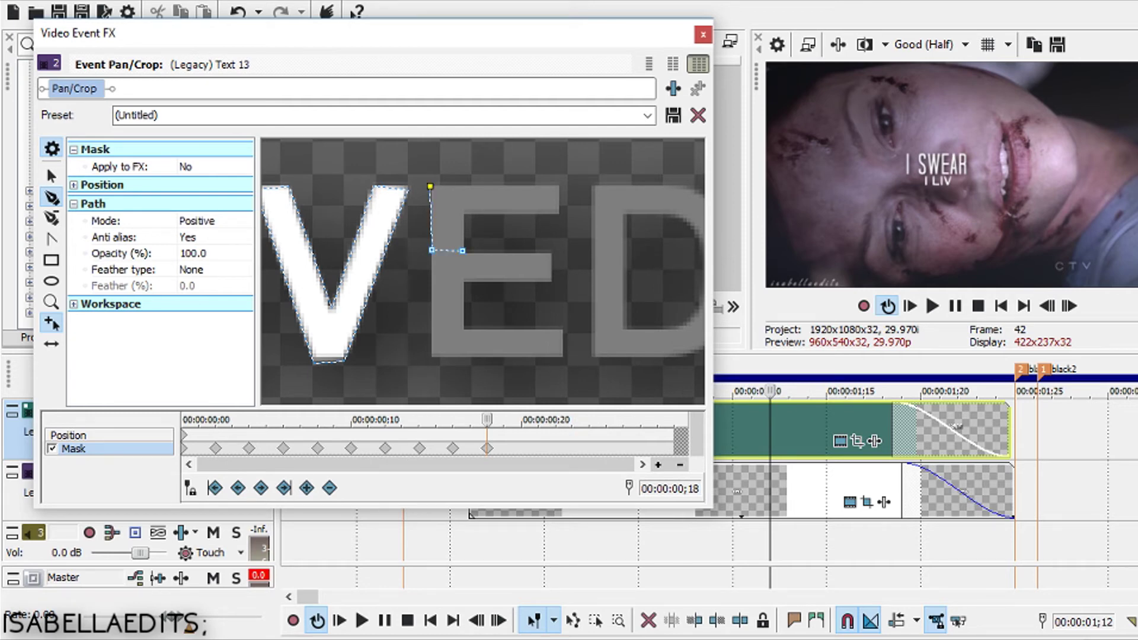
left_click(560, 186)
left_click(559, 216)
left_click(467, 211)
left_click(463, 250)
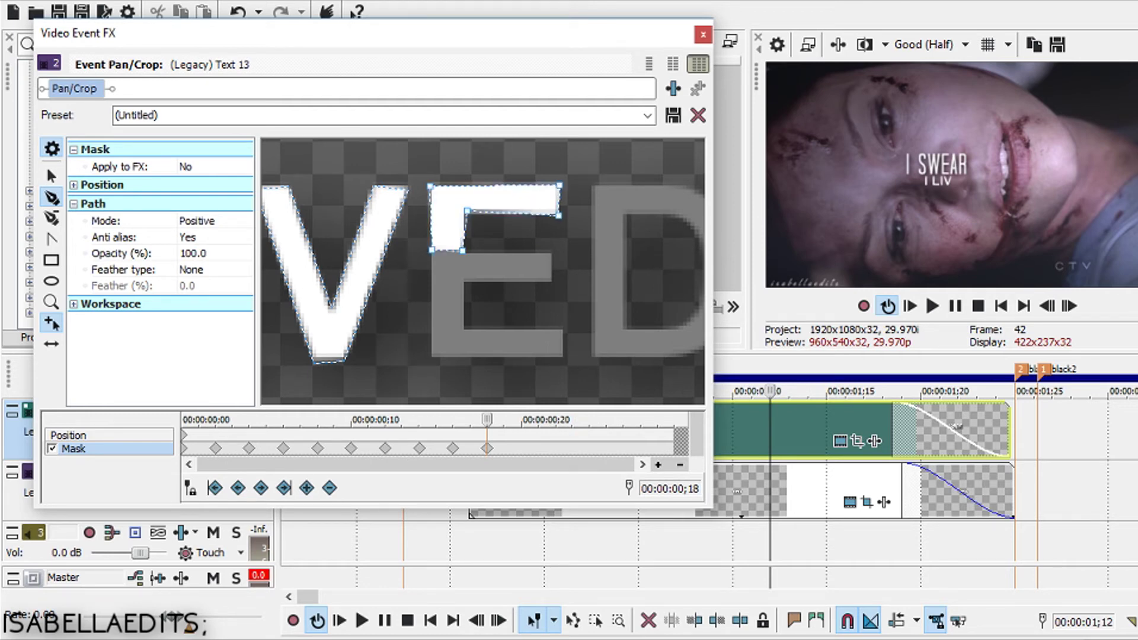
key("Right")
key("Right")
Step: Delete the partial mask path over the E at 00:00:00;20
right_click(462, 251)
mouse_move(521, 328)
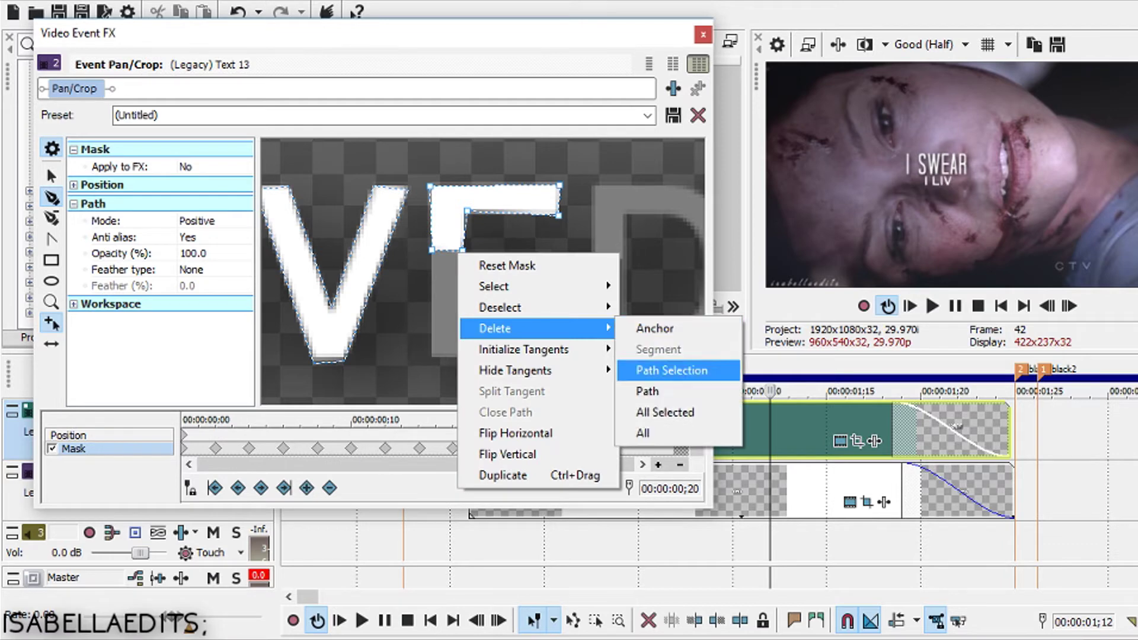
left_click(682, 391)
key("ctrl+z")
right_click(438, 187)
mouse_move(486, 264)
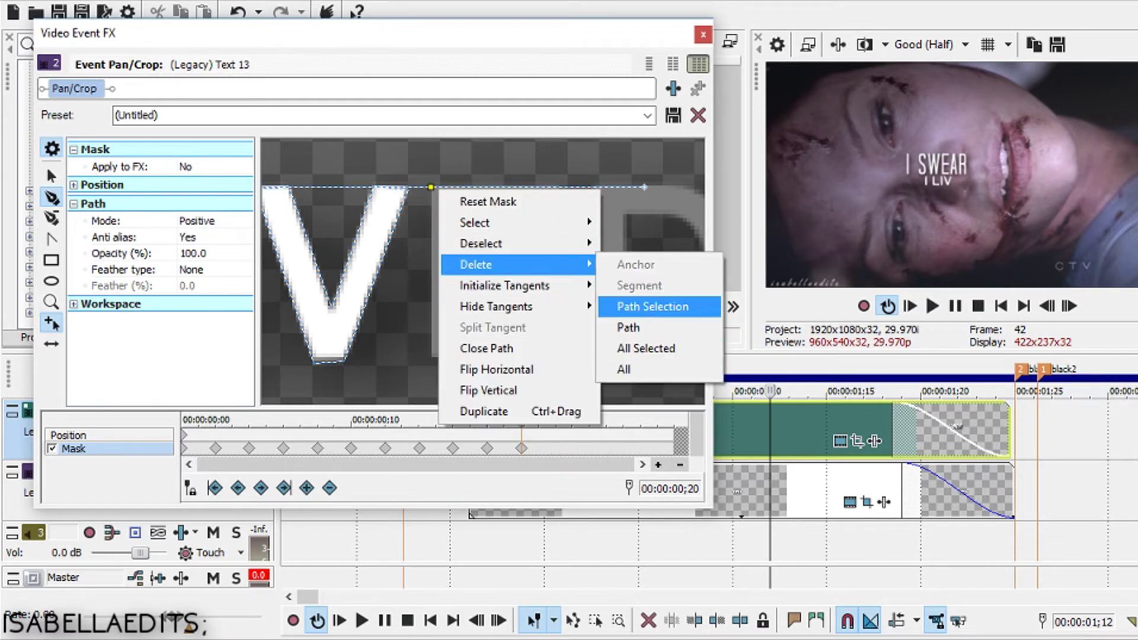
left_click(628, 327)
Step: Try tracing a mask path down the E's stem and around its bottom and middle bars at 00:00:00;20
left_click(433, 186)
left_click(434, 358)
left_click(567, 357)
left_click(563, 330)
left_click(467, 328)
left_click(464, 282)
left_click(551, 281)
left_click(550, 254)
left_click(464, 251)
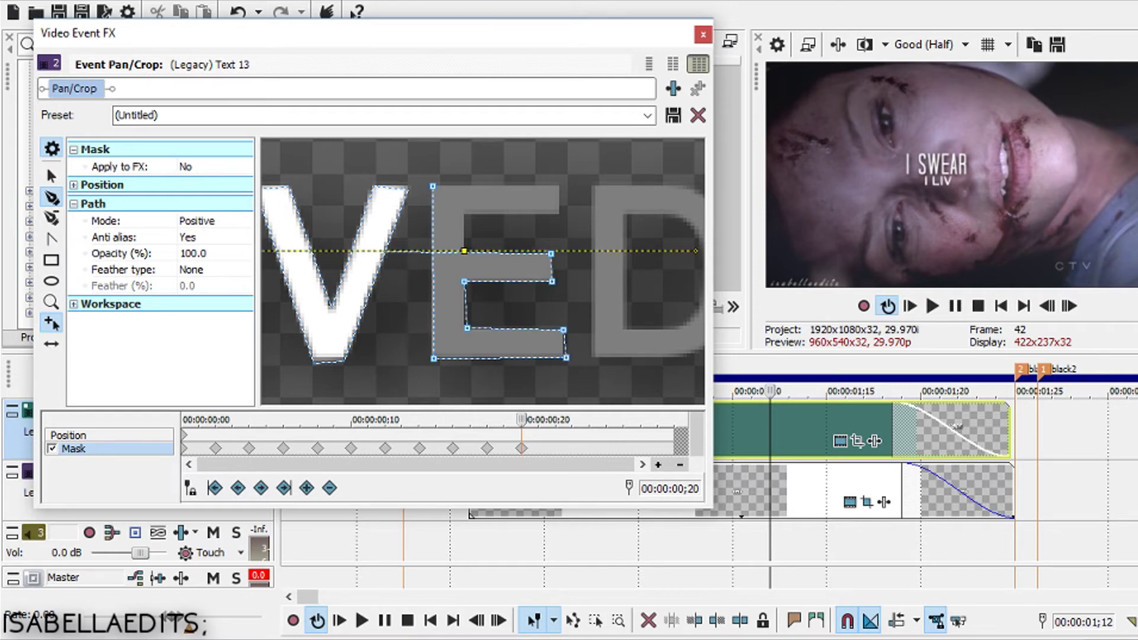
right_click(466, 255)
mouse_move(504, 330)
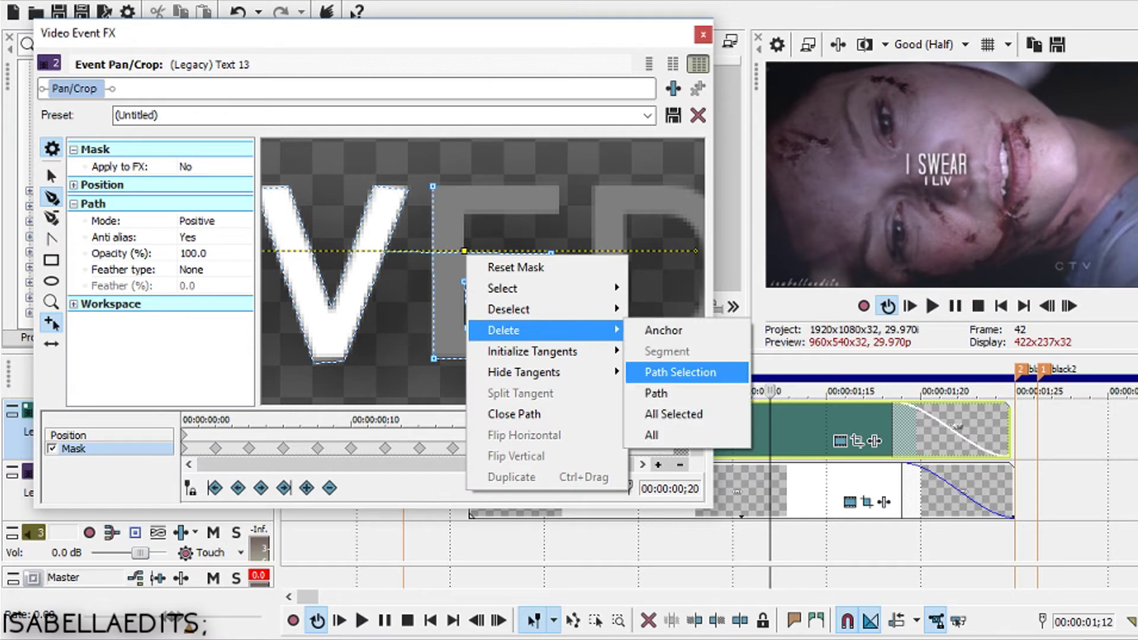
left_click(680, 372)
Step: Try completing the E's outline around its top bar, and delete the whole path
left_click(465, 210)
left_click(562, 213)
left_click(559, 186)
left_click(432, 186)
right_click(450, 189)
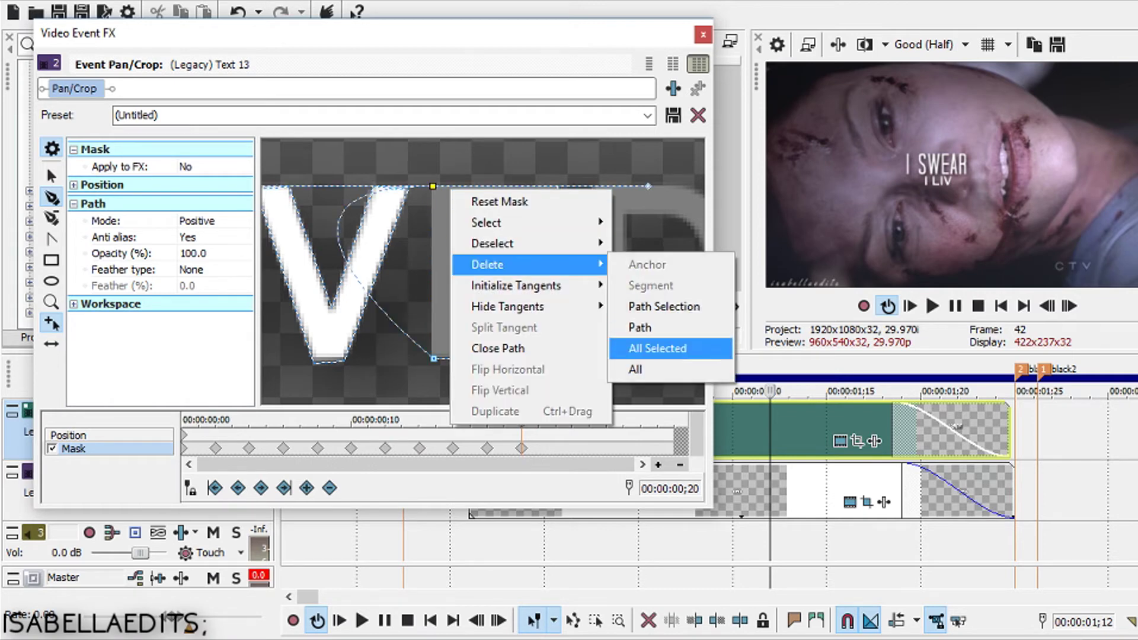
left_click(670, 348)
right_click(522, 216)
mouse_move(592, 291)
left_click(713, 354)
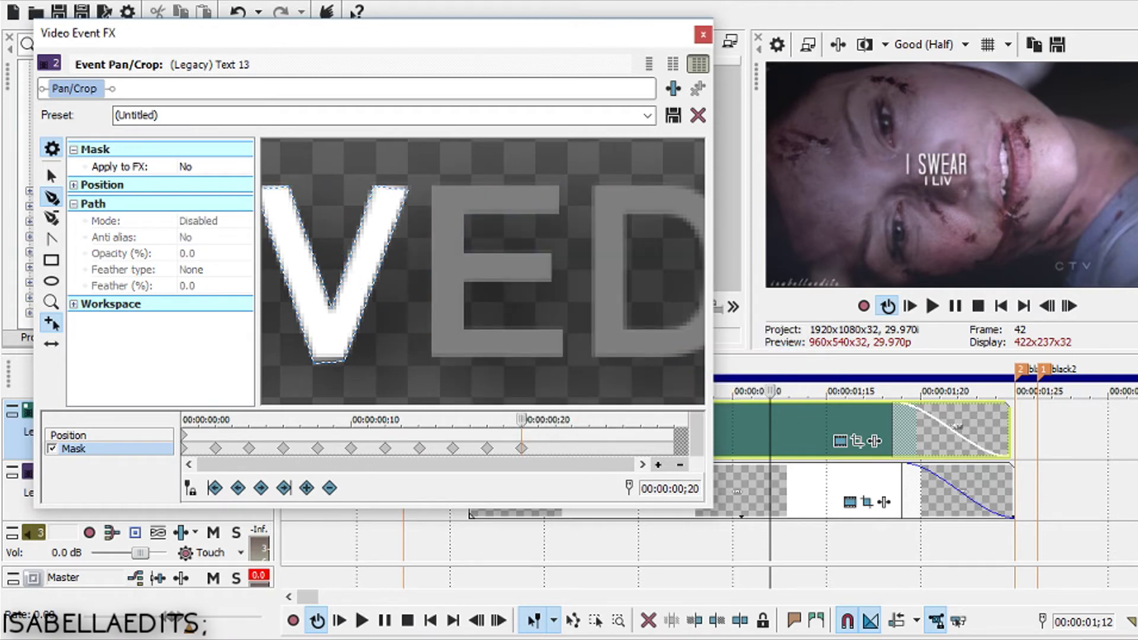
Step: Try tracing a mask path down the E's outer stem edge and along its bottom edge, and delete that path
left_click(432, 184)
right_click(436, 188)
mouse_move(492, 263)
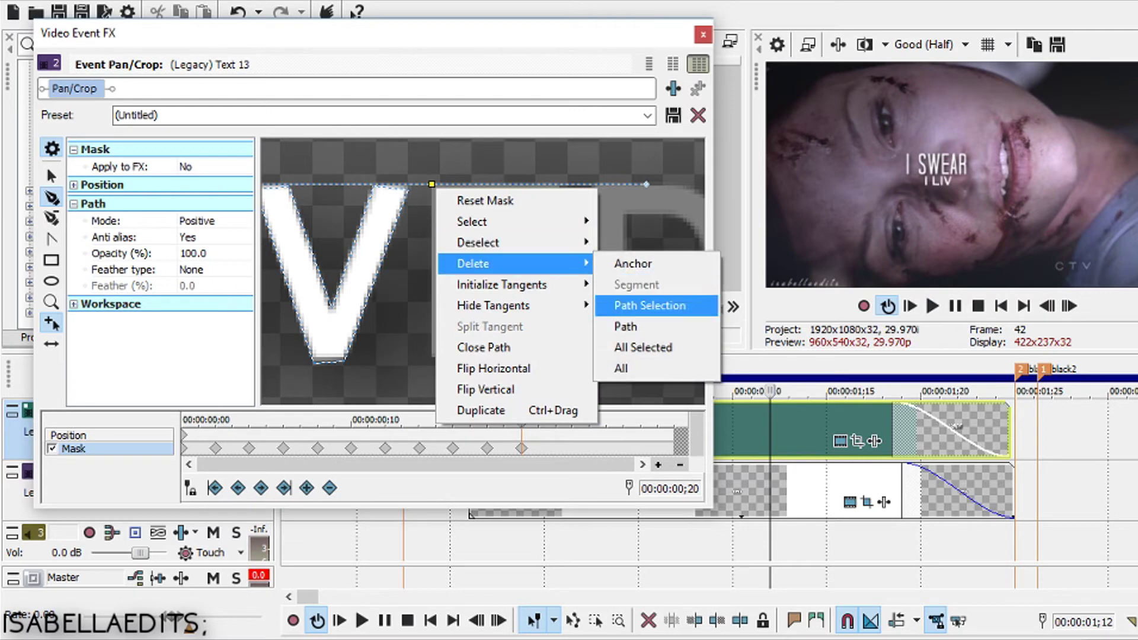
left_click(681, 305)
left_click(565, 358)
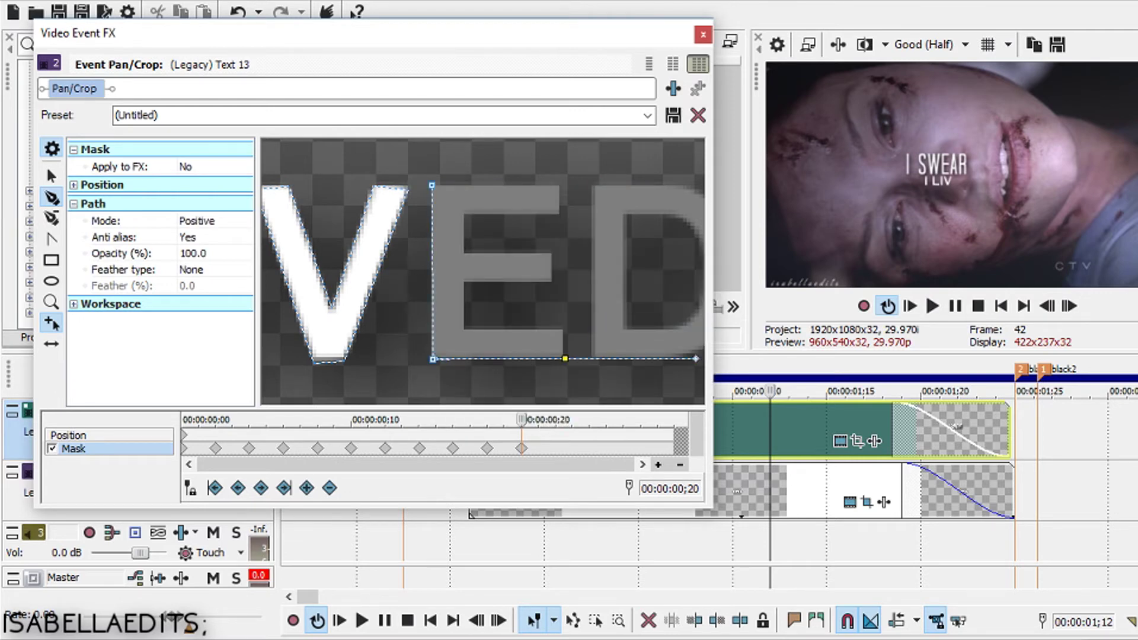
right_click(565, 368)
mouse_move(601, 443)
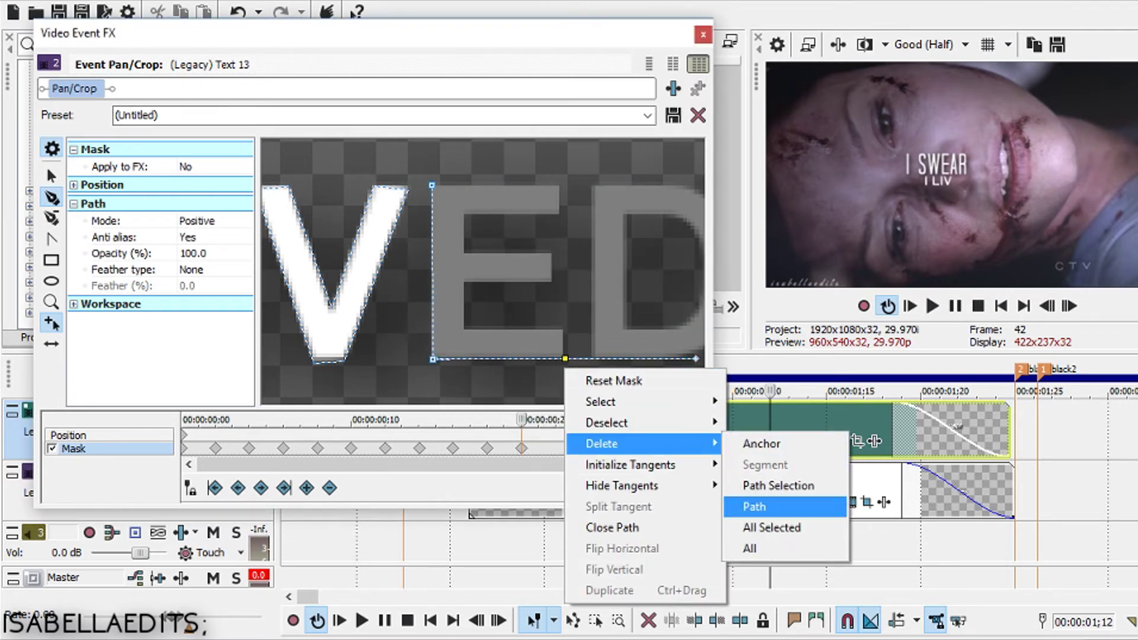
left_click(800, 483)
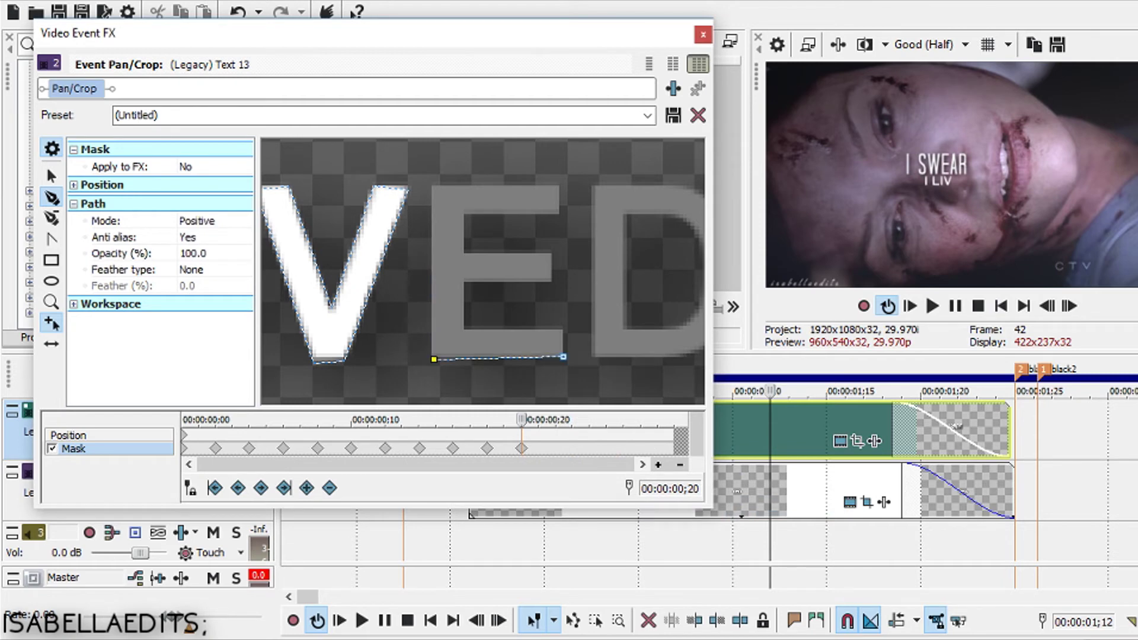
left_click(560, 216)
right_click(560, 216)
mouse_move(599, 294)
left_click(752, 357)
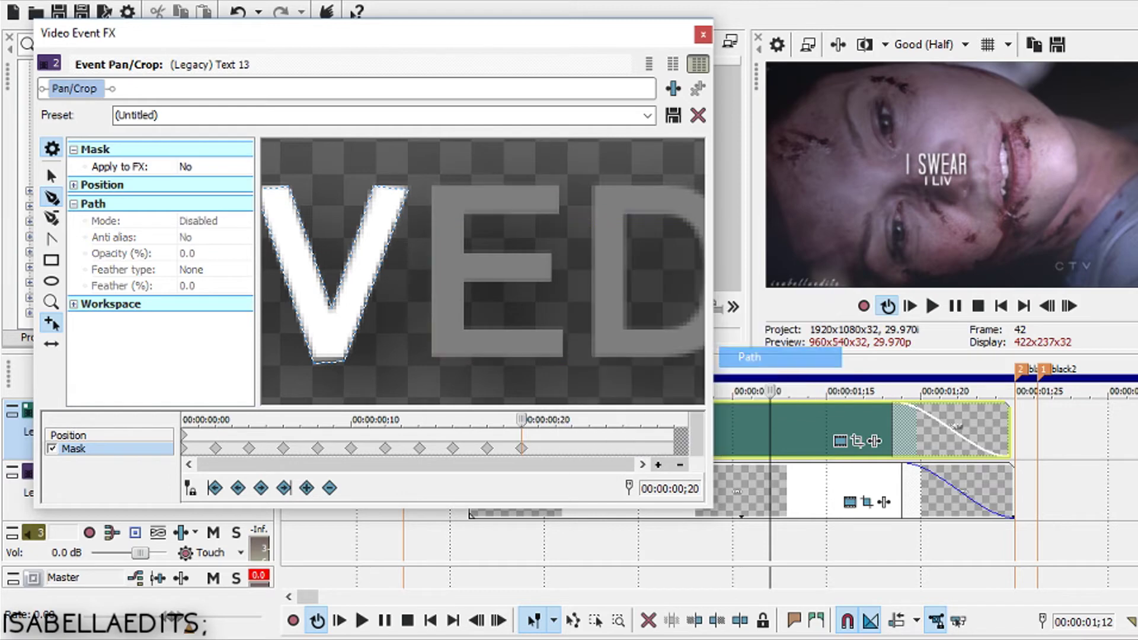
Step: Draw a closed mask path around the entire letter E at 00:00:00;20 and advance the keyframe cursor to 00:00:00;22
left_click(466, 214)
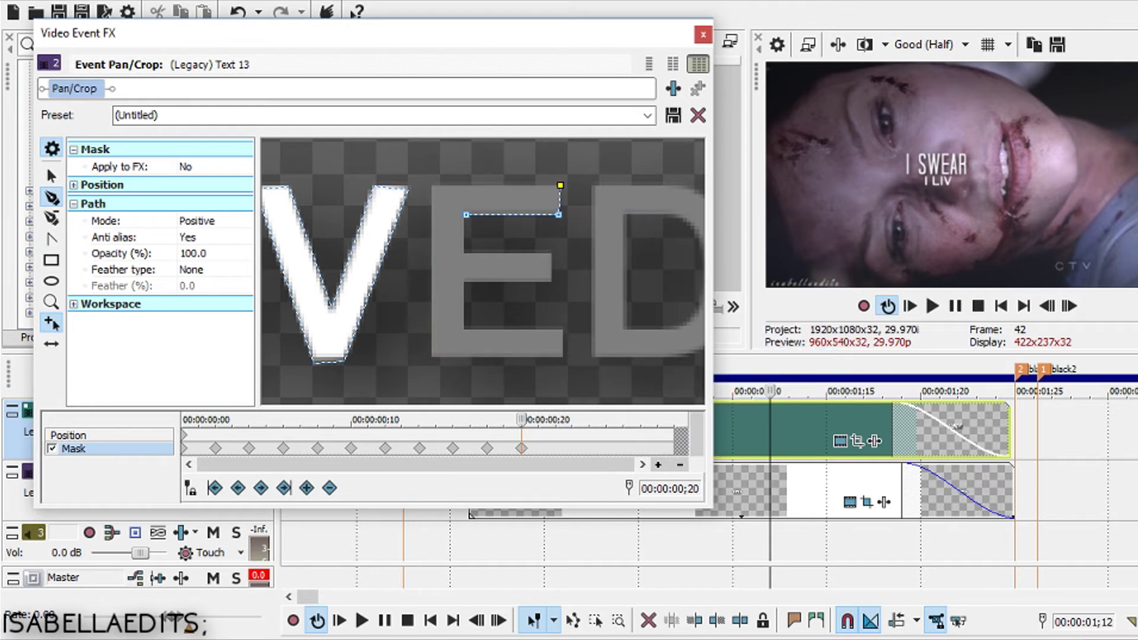
left_click(433, 186)
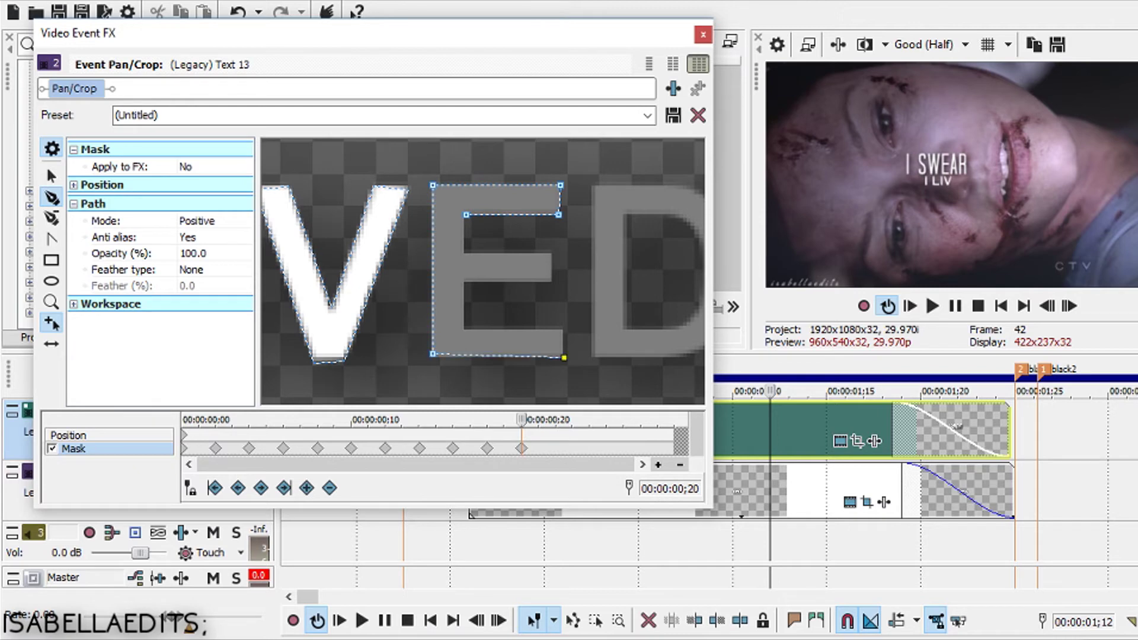
left_click(464, 327)
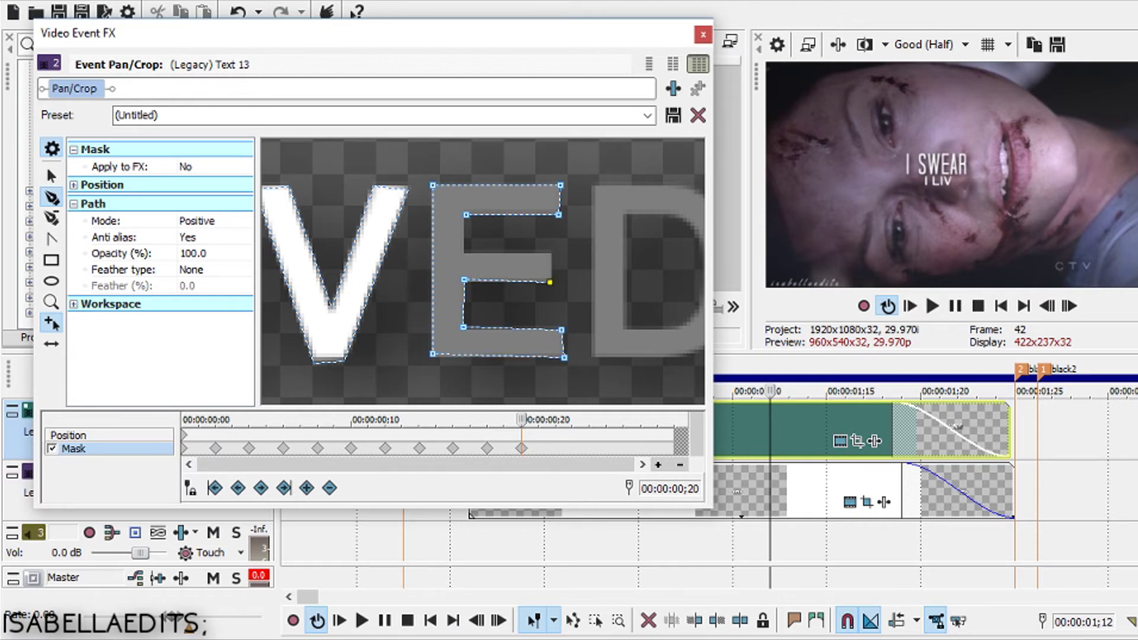
left_click(466, 214)
key("Right")
key("Right")
Step: Try starting a mask path down the D's outer stem edge at 00:00:00;22, and delete that path
scroll(483, 271, "down", 3)
left_click(563, 209)
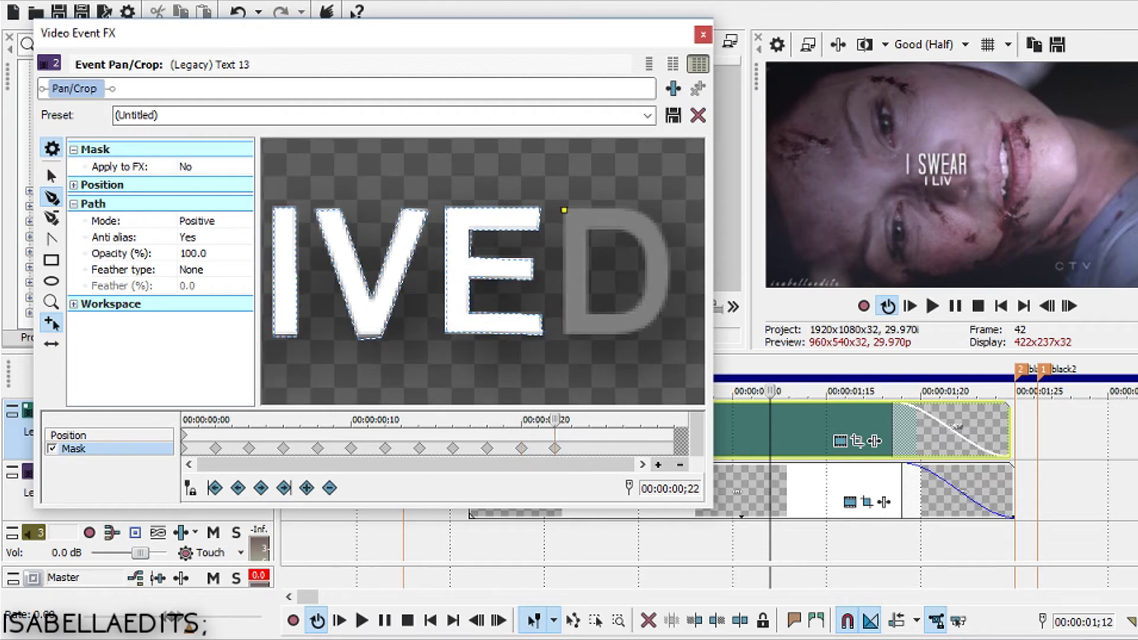
left_click_drag(563, 333, 640, 333)
right_click(577, 337)
mouse_move(622, 391)
left_click(768, 434)
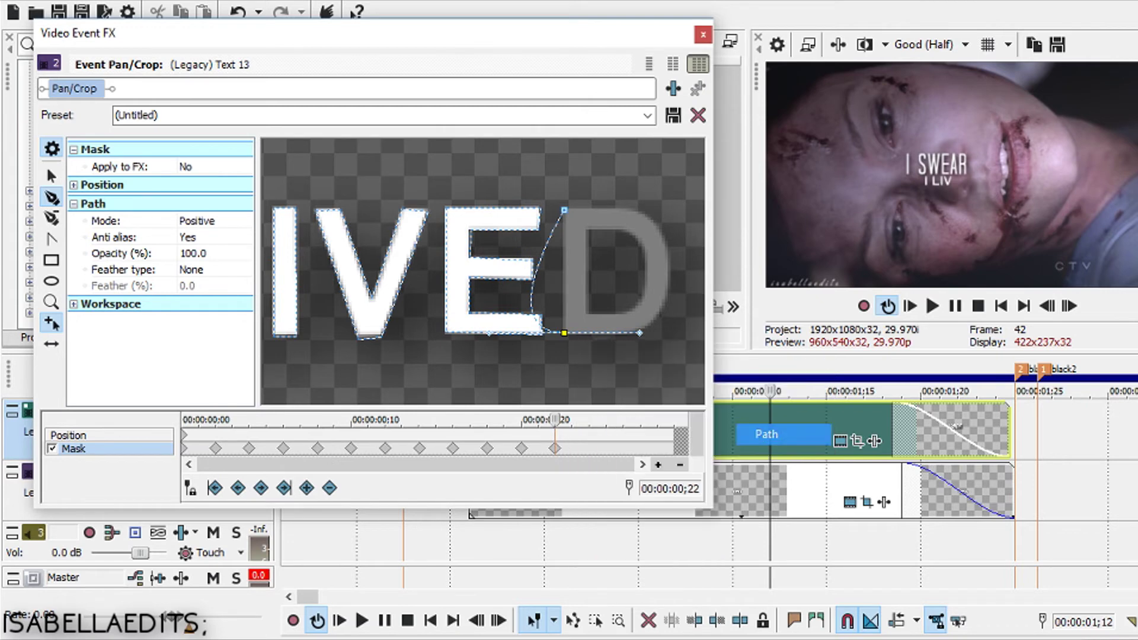
right_click(564, 334)
mouse_move(596, 407)
left_click(753, 472)
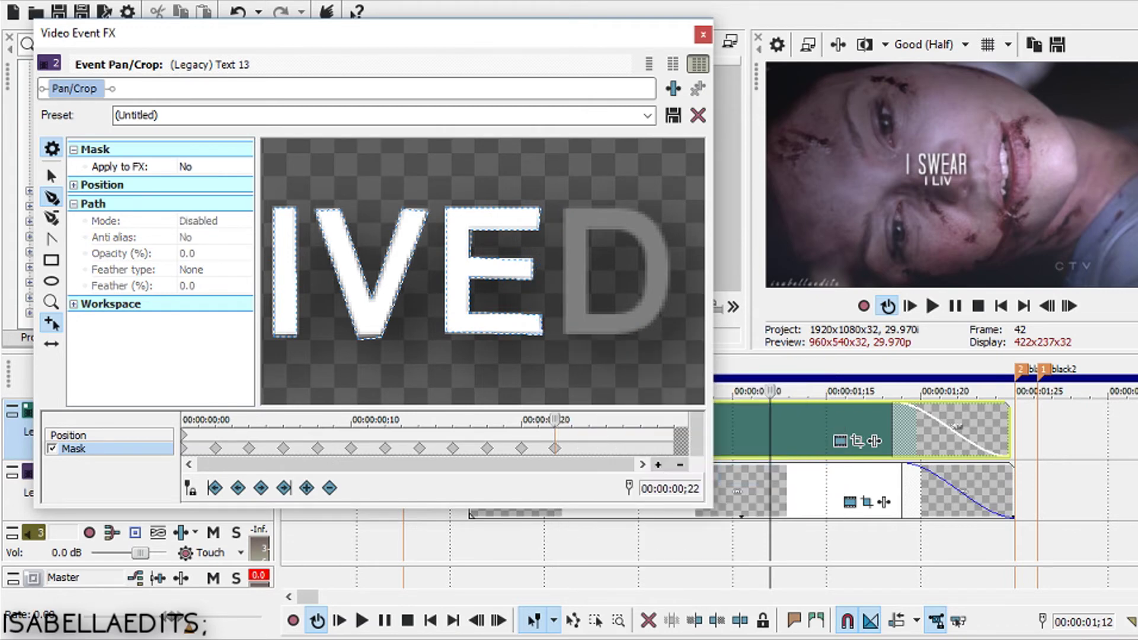
left_click(563, 210)
right_click(564, 211)
mouse_move(604, 287)
left_click(752, 352)
Step: Draw a closed four-anchor mask path around the D's vertical stem at 00:00:00;22
left_click(563, 210)
left_click(565, 335)
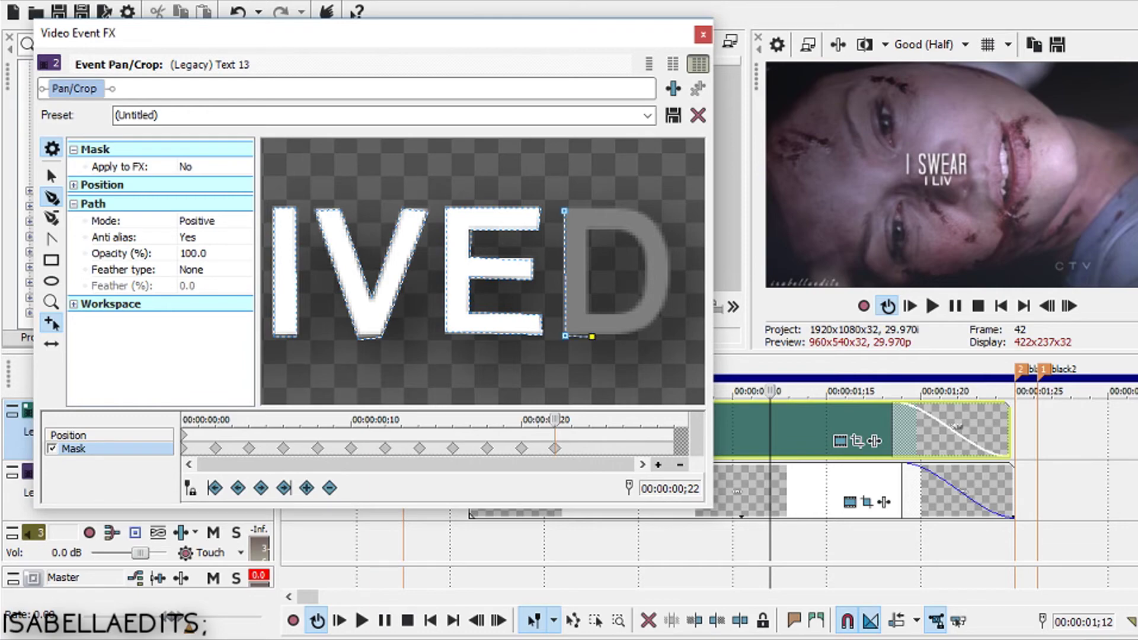
left_click(590, 211)
left_click(564, 210)
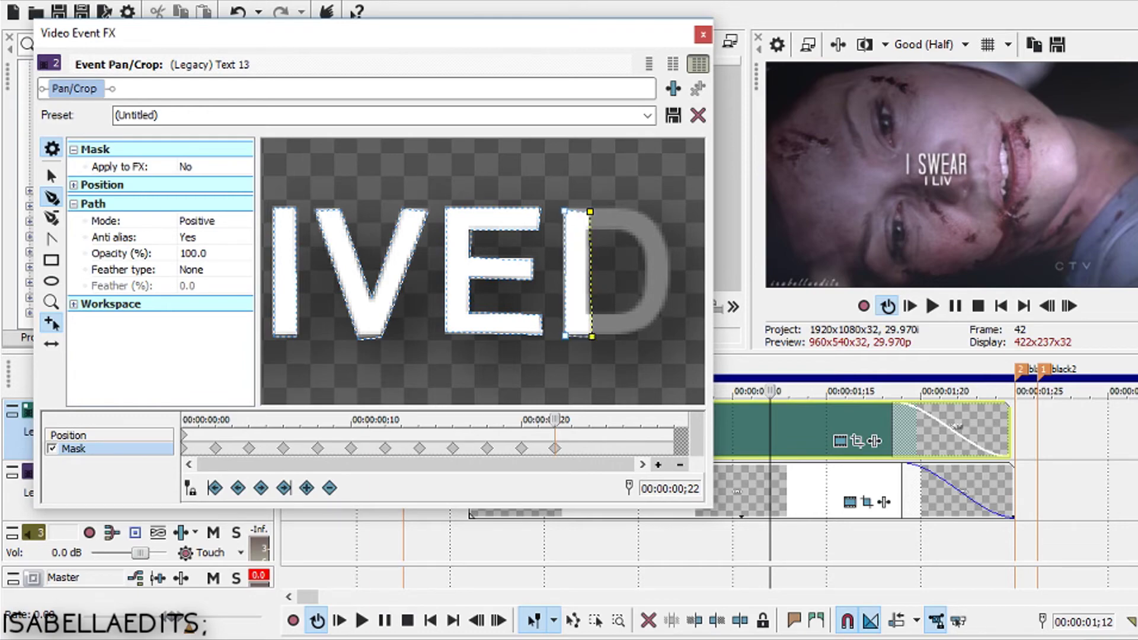
Step: Advance the keyframe cursor to 00:00:00;24 and delete the mask path around the D's vertical stem there
key("Right")
key("Right")
left_click(11, 1)
left_click(33, 79)
right_click(590, 245)
mouse_move(625, 320)
left_click(776, 384)
Step: Try tracing a mask path down the D's stem and around its lower curve, and delete that path
left_click(563, 335)
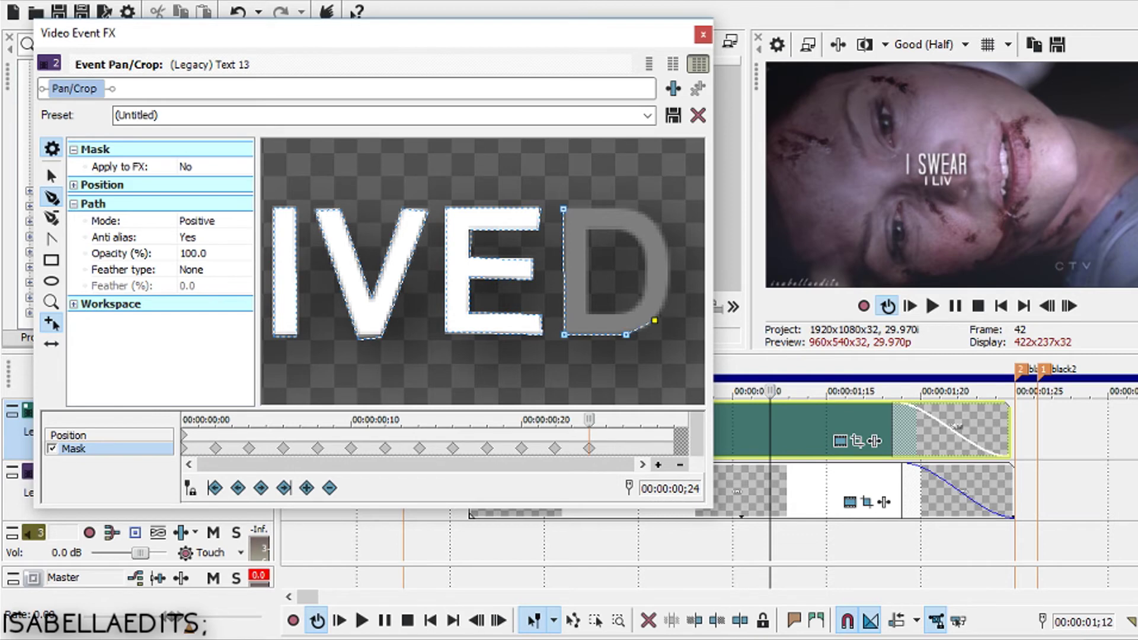
left_click_drag(671, 265, 704, 265)
right_click(676, 267)
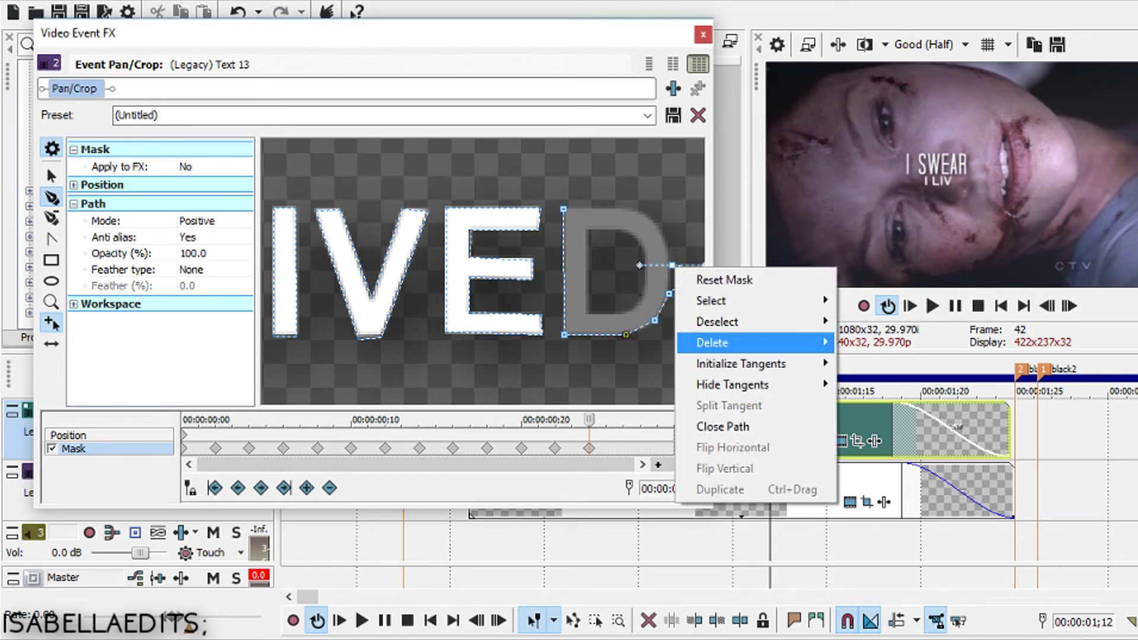
mouse_move(740, 343)
left_click(882, 427)
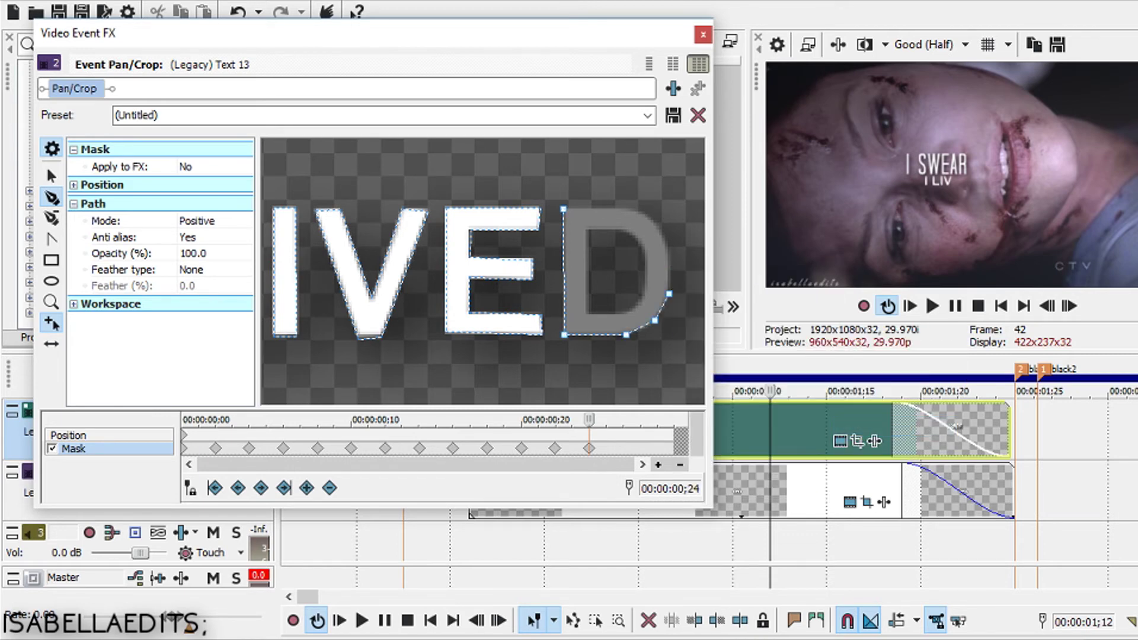
right_click(668, 304)
mouse_move(711, 382)
left_click(863, 447)
Step: Try tracing a mask path around the D's upper curve and along its top edge, and delete that path
right_click(672, 269)
left_click(664, 244)
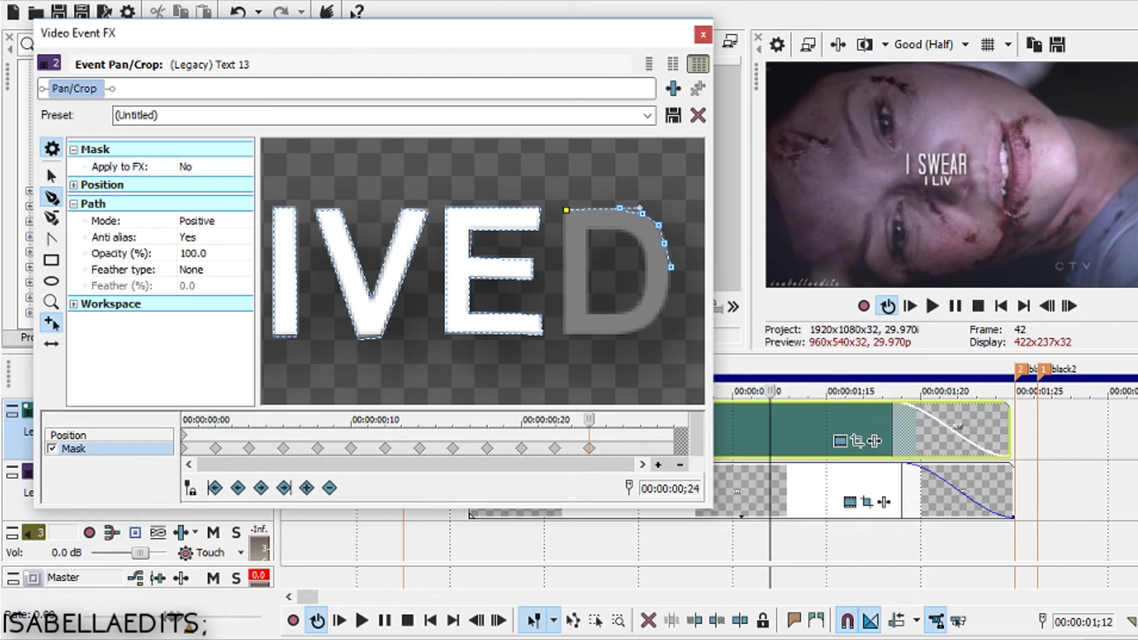
right_click(622, 212)
mouse_move(646, 287)
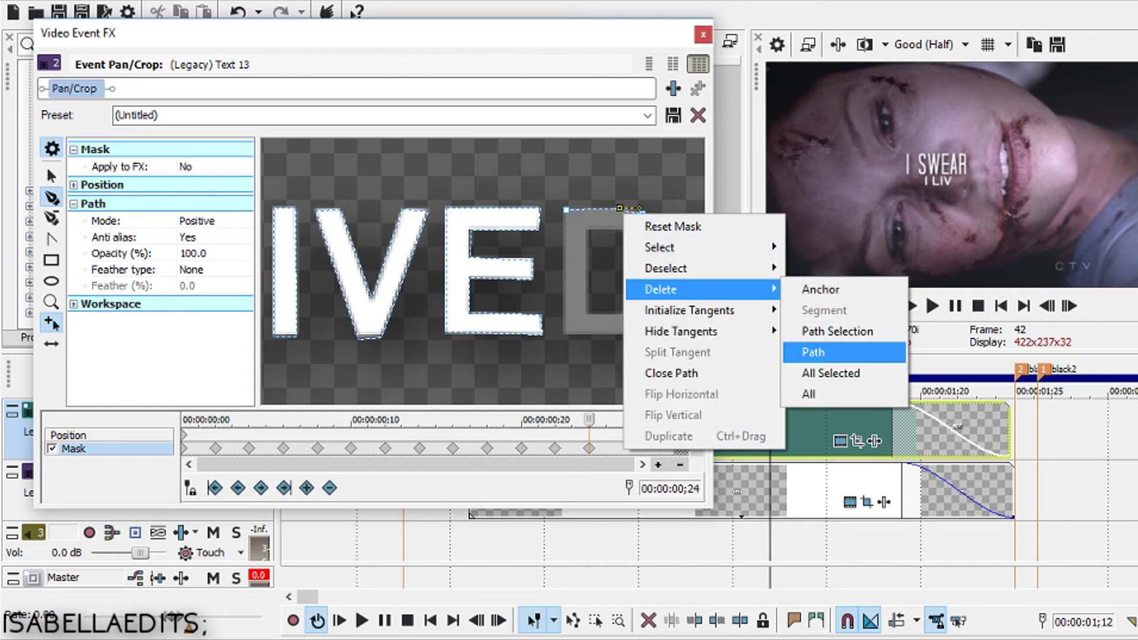
left_click(812, 351)
Step: Try tracing an enlarged view of the D down its stem and up its lower curve, and delete that mask path
left_click(52, 176)
scroll(628, 273, "up", 2)
left_click_drag(628, 273, 531, 281)
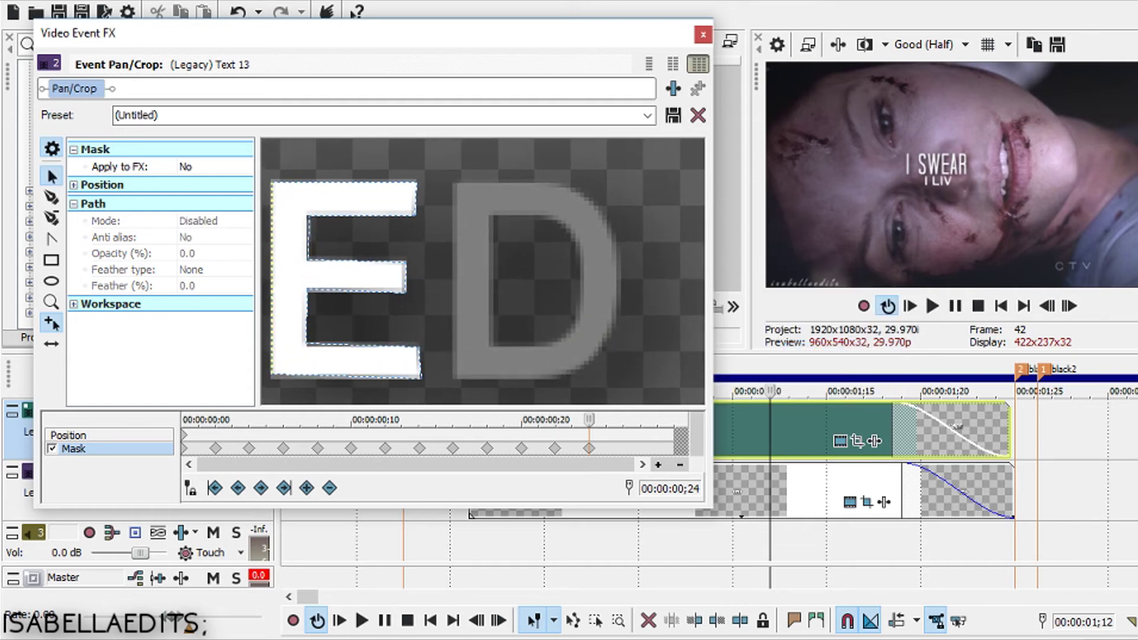
left_click(51, 197)
left_click(453, 182)
left_click(455, 378)
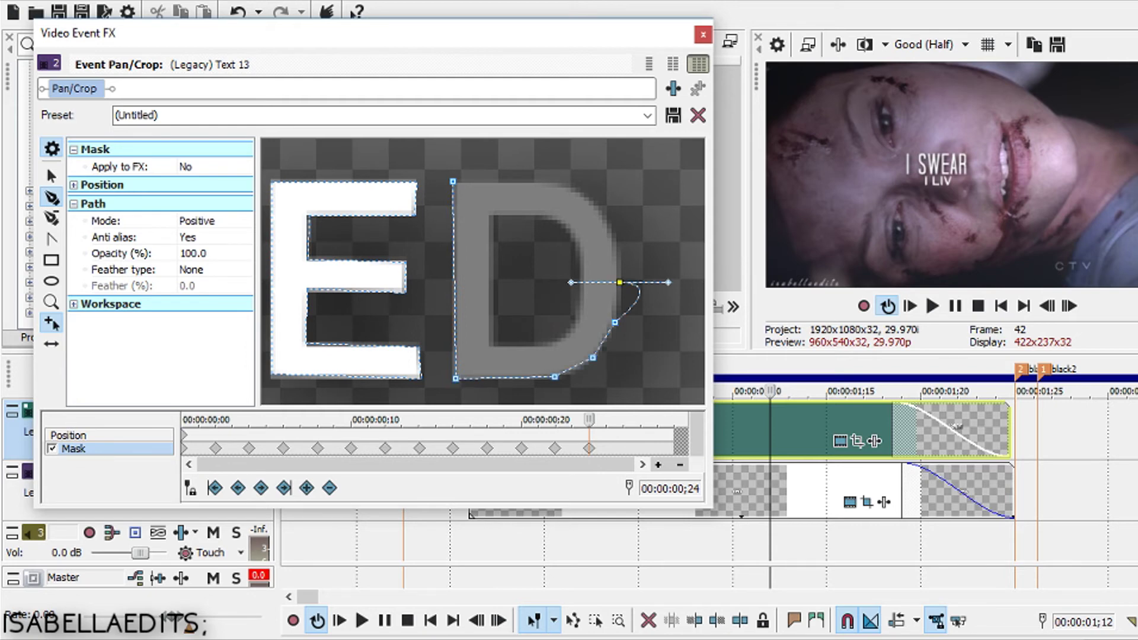
right_click(616, 287)
mouse_move(646, 364)
left_click(809, 427)
Step: Try tracing a mask path from the D's lower curve over its top and down its stem, and delete that path
left_click(612, 327)
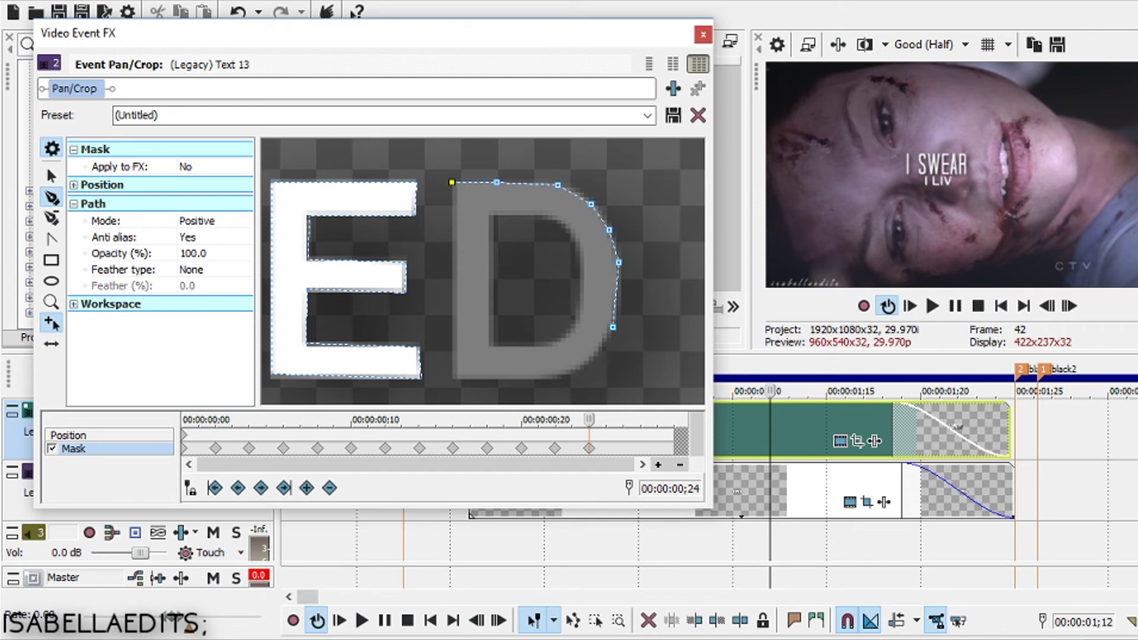
double_click(456, 288)
right_click(459, 288)
mouse_move(504, 347)
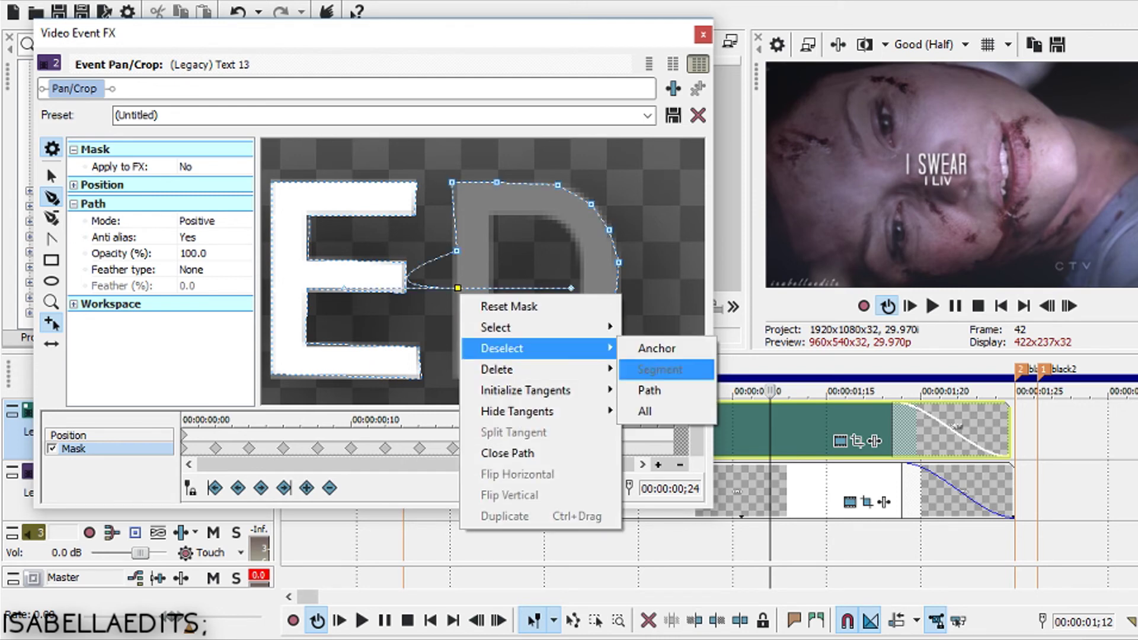
left_click(649, 389)
right_click(457, 291)
mouse_move(498, 367)
left_click(649, 431)
Step: Try starting a mask path at the D's upper stem corner and tracing its stem and bottom edge, deleting each attempt
double_click(455, 181)
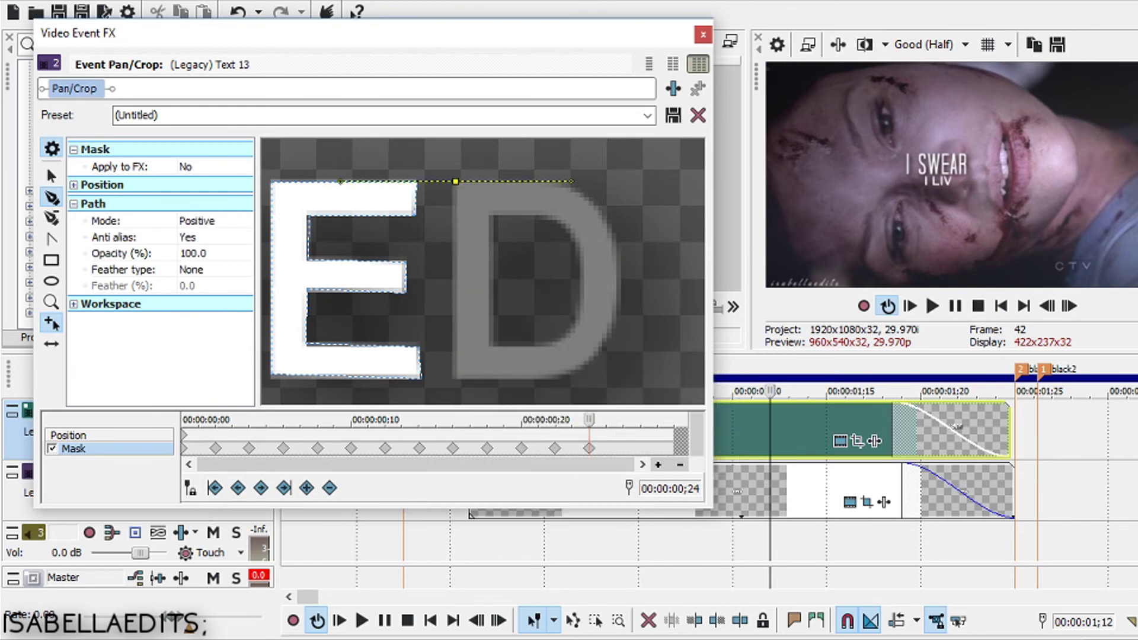
right_click(456, 189)
mouse_move(509, 262)
left_click(671, 330)
left_click(455, 181)
left_click(456, 378)
right_click(590, 359)
mouse_move(622, 436)
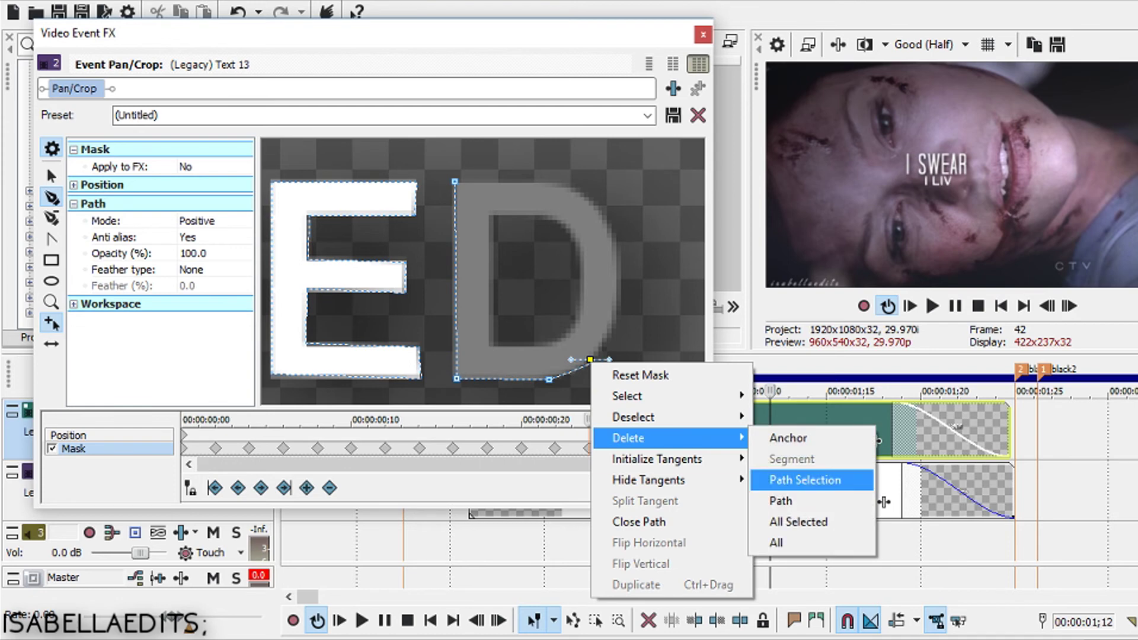
left_click(806, 505)
Step: Try retracing the D's stem and bottom edge up to its curve, and delete that mask path and a stray starting anchor
left_click(455, 183)
left_click(455, 375)
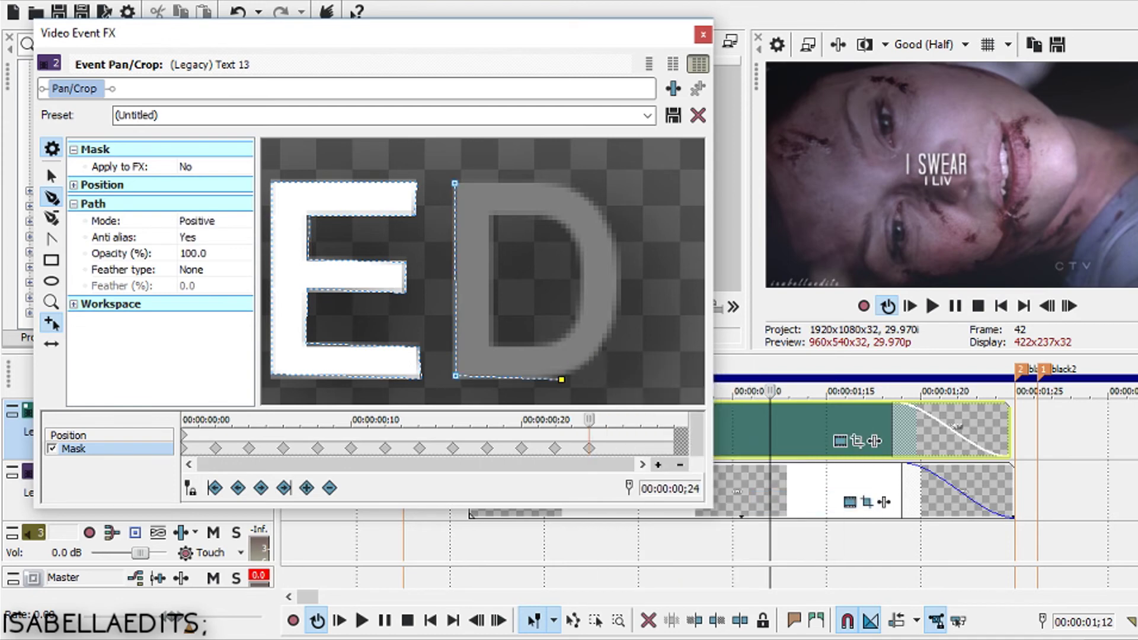
right_click(607, 336)
mouse_move(628, 417)
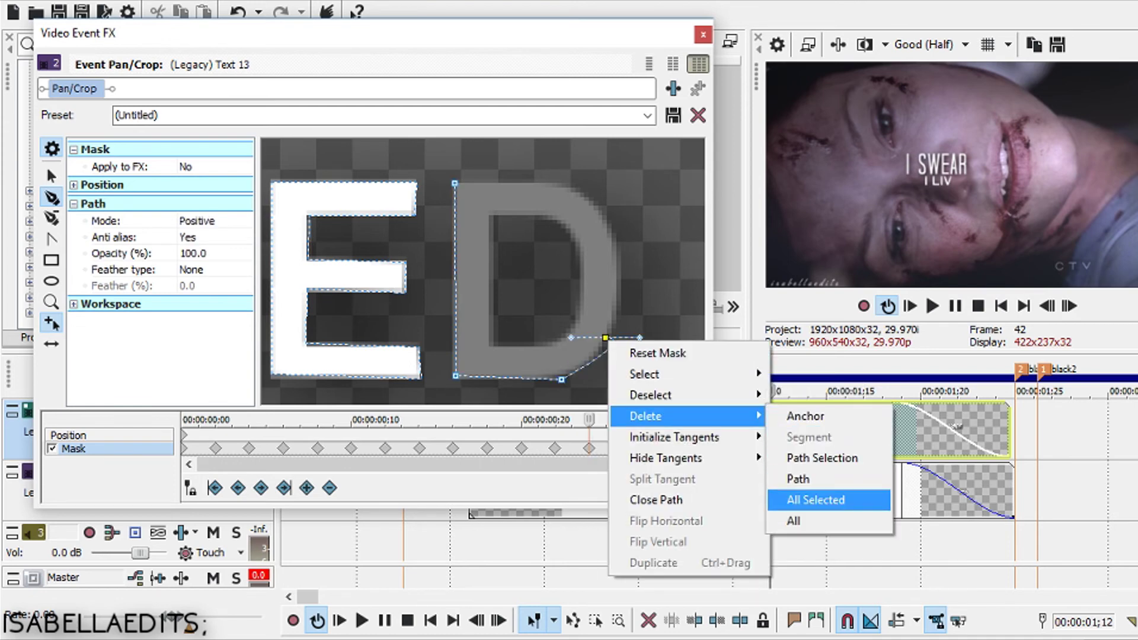
left_click(791, 478)
left_click(453, 185)
right_click(457, 181)
mouse_move(509, 262)
left_click(670, 326)
Step: Draw a closed mask path around the D's entire outer outline at 00:00:00;24
left_click(453, 185)
left_click(455, 377)
left_click(542, 382)
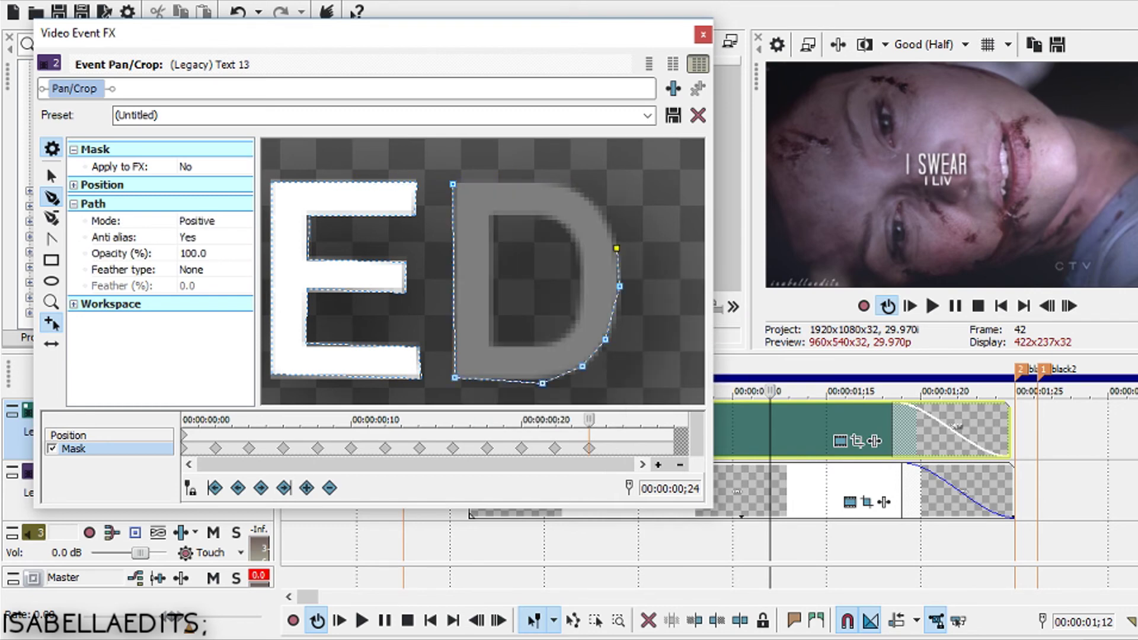
left_click(453, 184)
Step: Try tracing a mask path around the D's inner opening, and delete that path
left_click(493, 212)
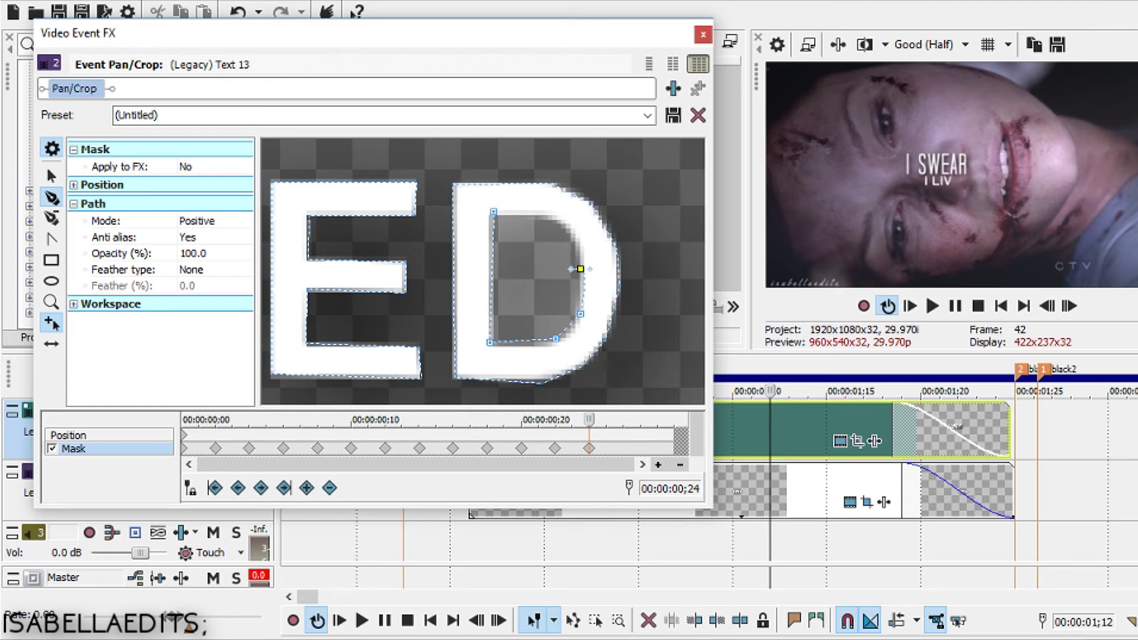
right_click(571, 237)
mouse_move(622, 308)
left_click(762, 373)
Step: Try starting the inner mask path with curved anchors along the top of the D's opening, and delete them
left_click_drag(491, 212, 571, 212)
right_click(578, 217)
mouse_move(613, 287)
left_click(776, 287)
left_click_drag(487, 209, 570, 209)
right_click(483, 212)
mouse_move(616, 285)
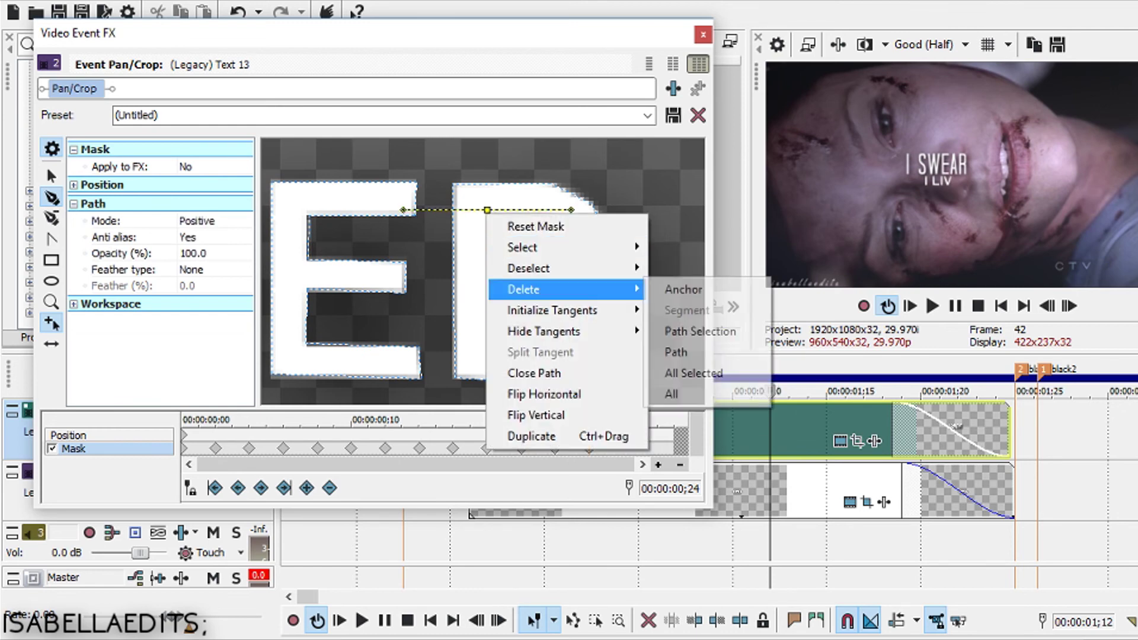
left_click(676, 352)
Step: Draw a closed mask path around the D's inner opening at 00:00:00;24
left_click(492, 214)
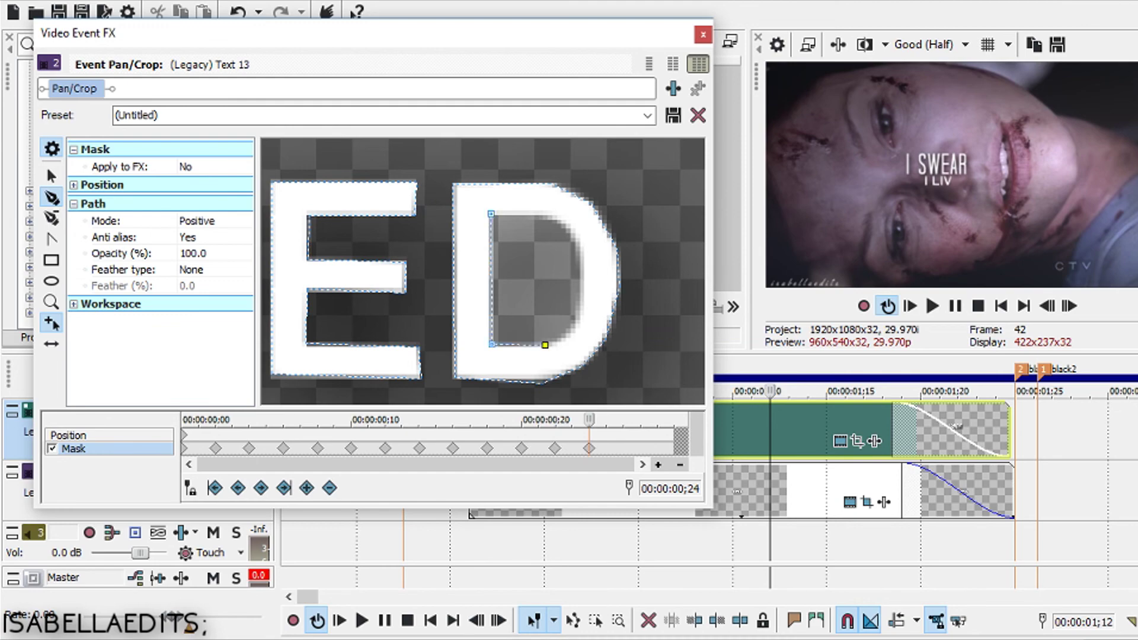
left_click(557, 219)
left_click(491, 213)
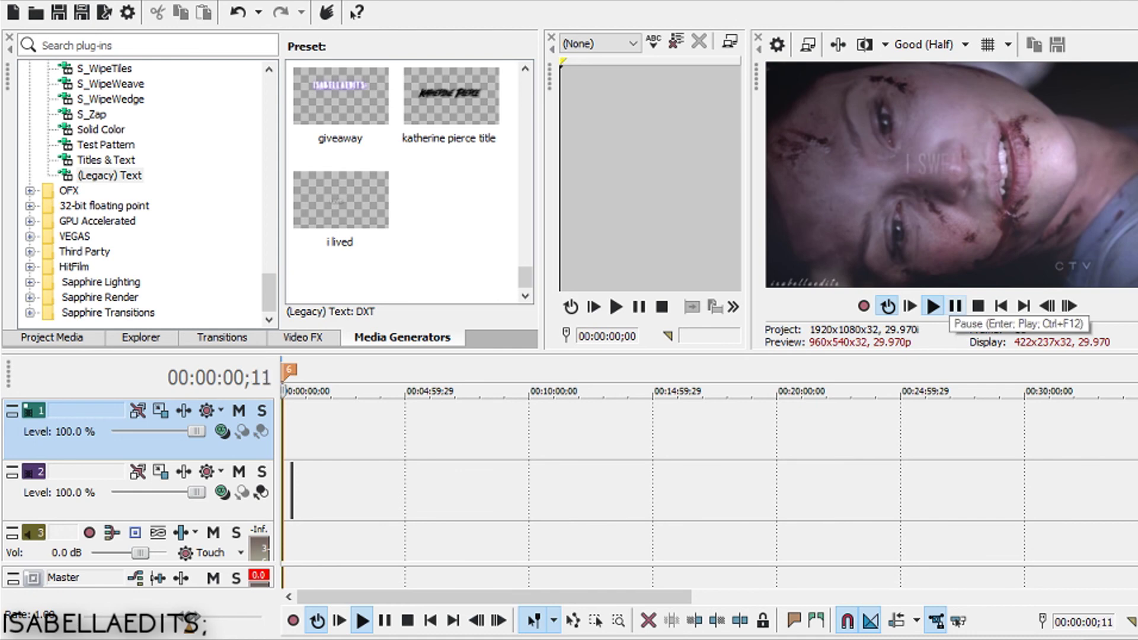
Step: Play the timeline from the start of the "I LIVED" text event to check the letter-by-letter reveal
left_click(932, 306)
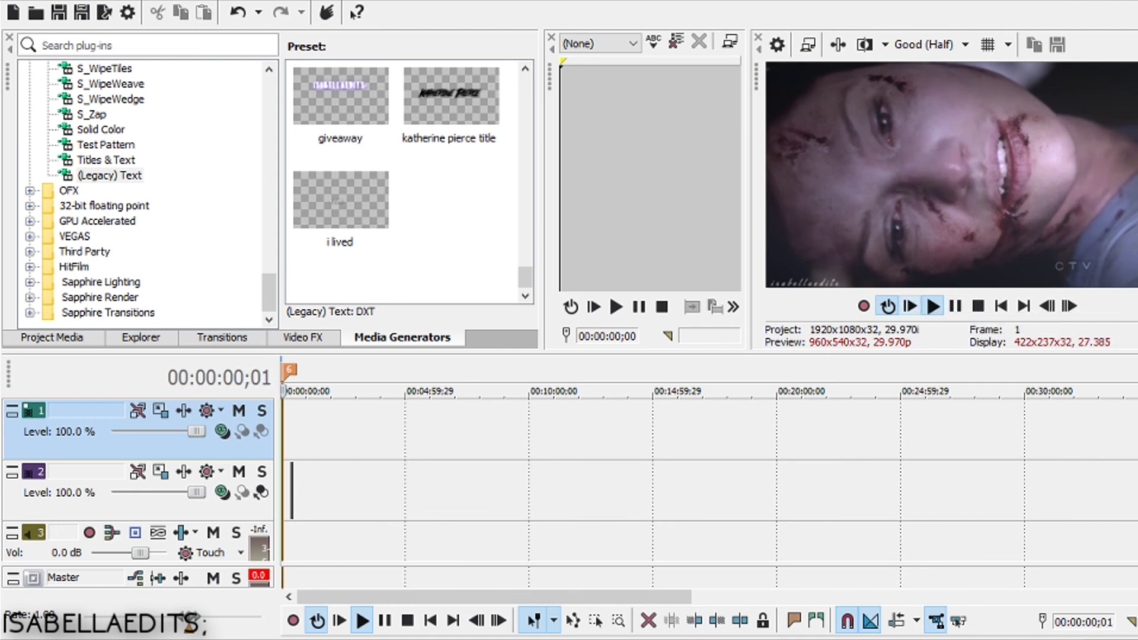
left_click(954, 306)
scroll(611, 474, "up", 10)
left_click(526, 431)
key("space")
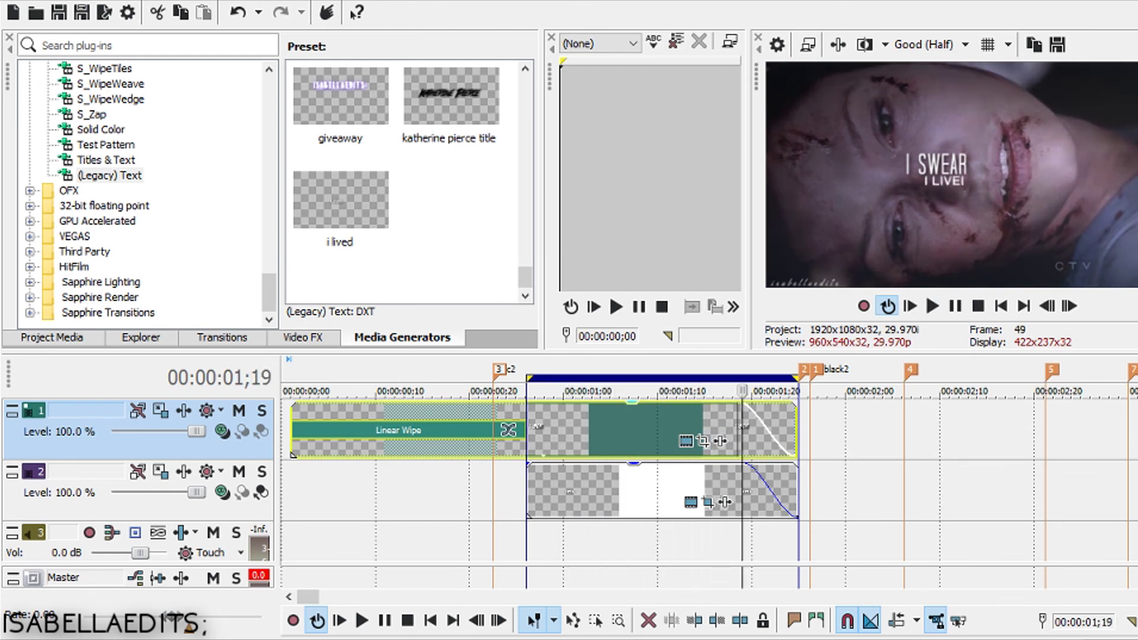
key("space")
Step: Step through the opening frames of the "I LIVED" text event to examine how the reveal begins
key("Right")
key("Right")
key("Right")
key("Left")
key("Left")
scroll(652, 439, "up", 1)
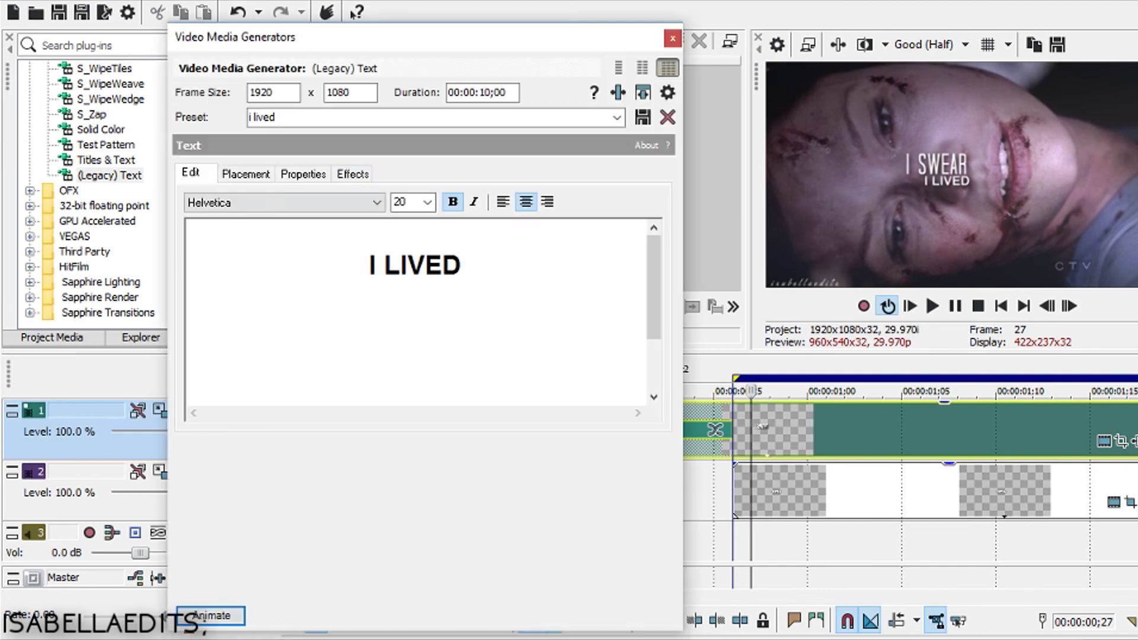
key("Escape")
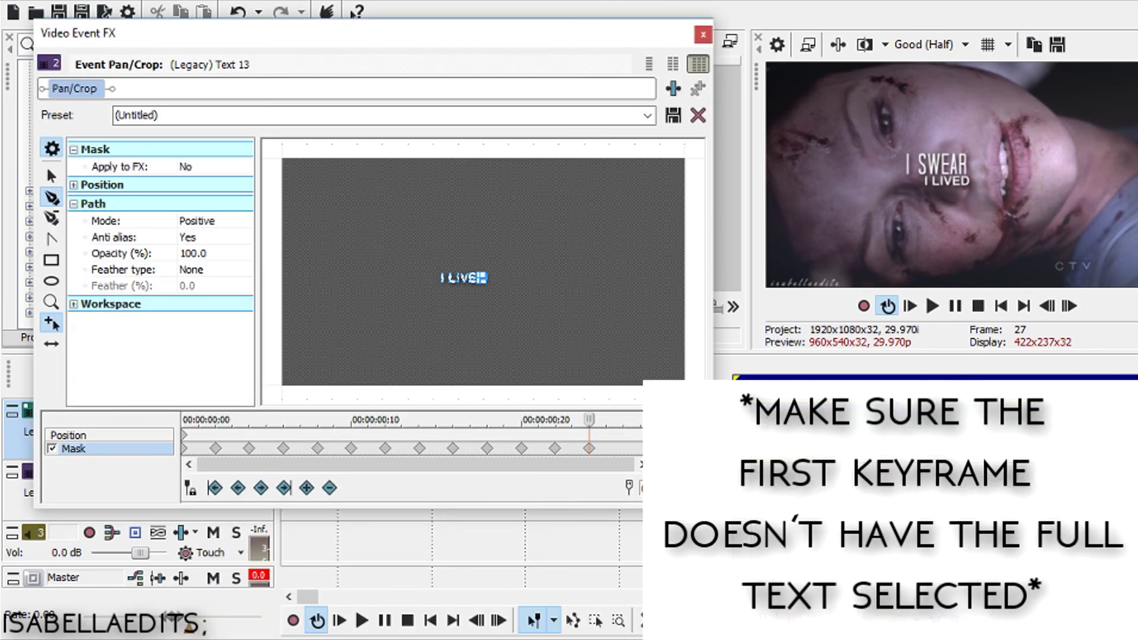
Step: Delete the first mask keyframe at 00:00:00;00 from the text event's Pan/Crop and close the effect window
left_click(184, 448)
scroll(483, 271, "up", 2)
right_click(185, 450)
left_click(232, 307)
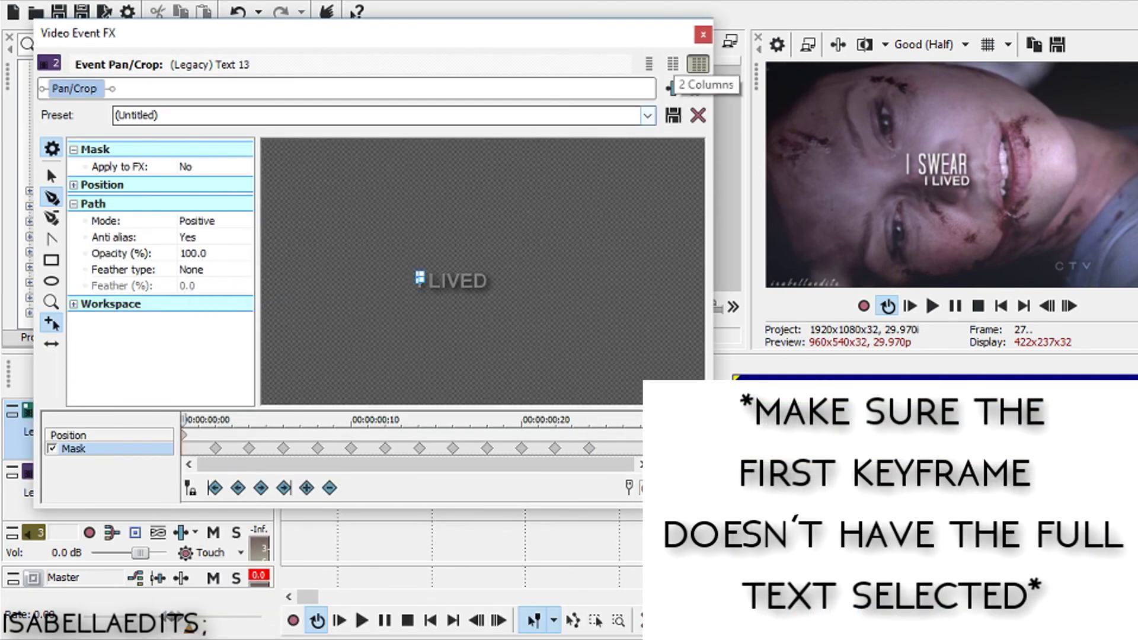
left_click(703, 34)
Step: Play back the text events in the timeline to check the corrected reveal, and pause the playback
key("Left")
scroll(652, 439, "down", 2)
scroll(497, 462, "down", 3)
key("space")
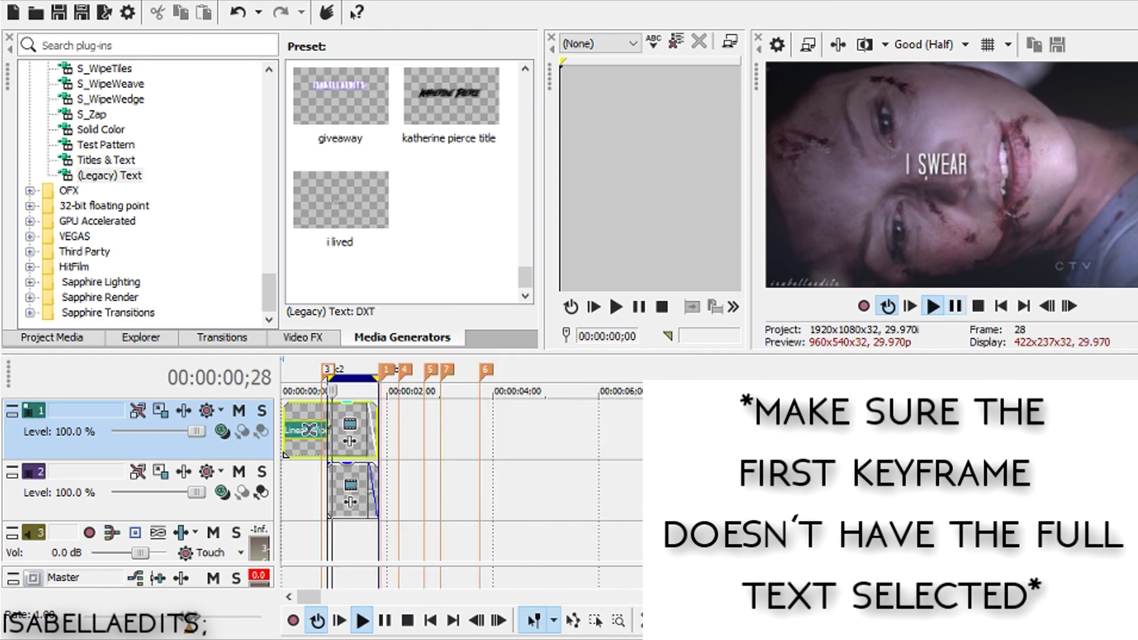
scroll(497, 462, "down", 1)
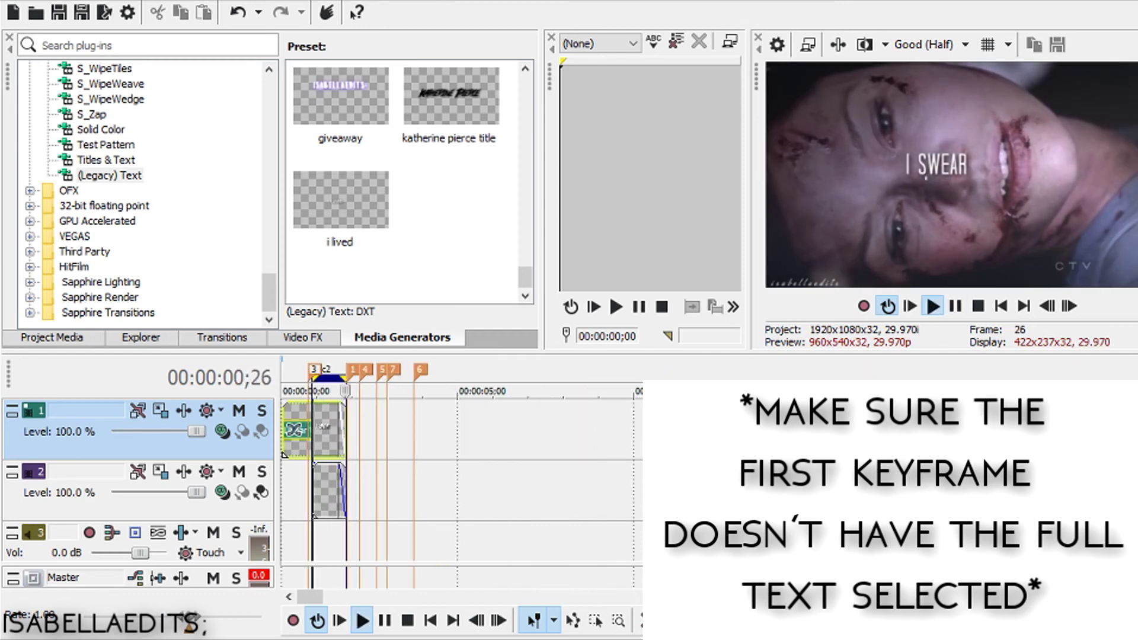
left_click(955, 306)
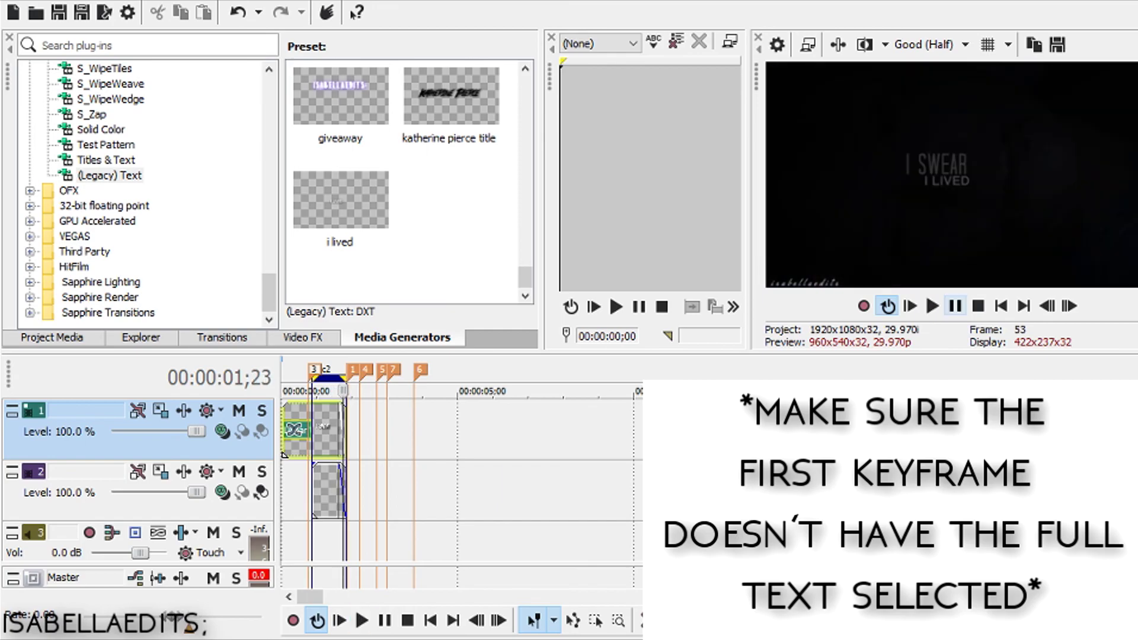
left_click(11, 1)
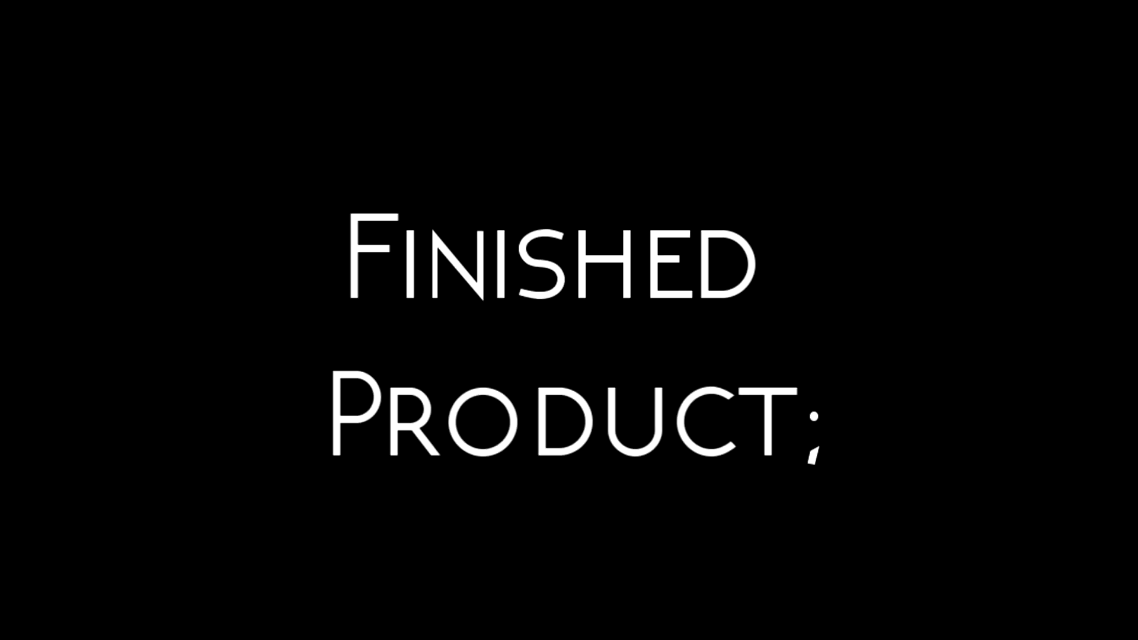